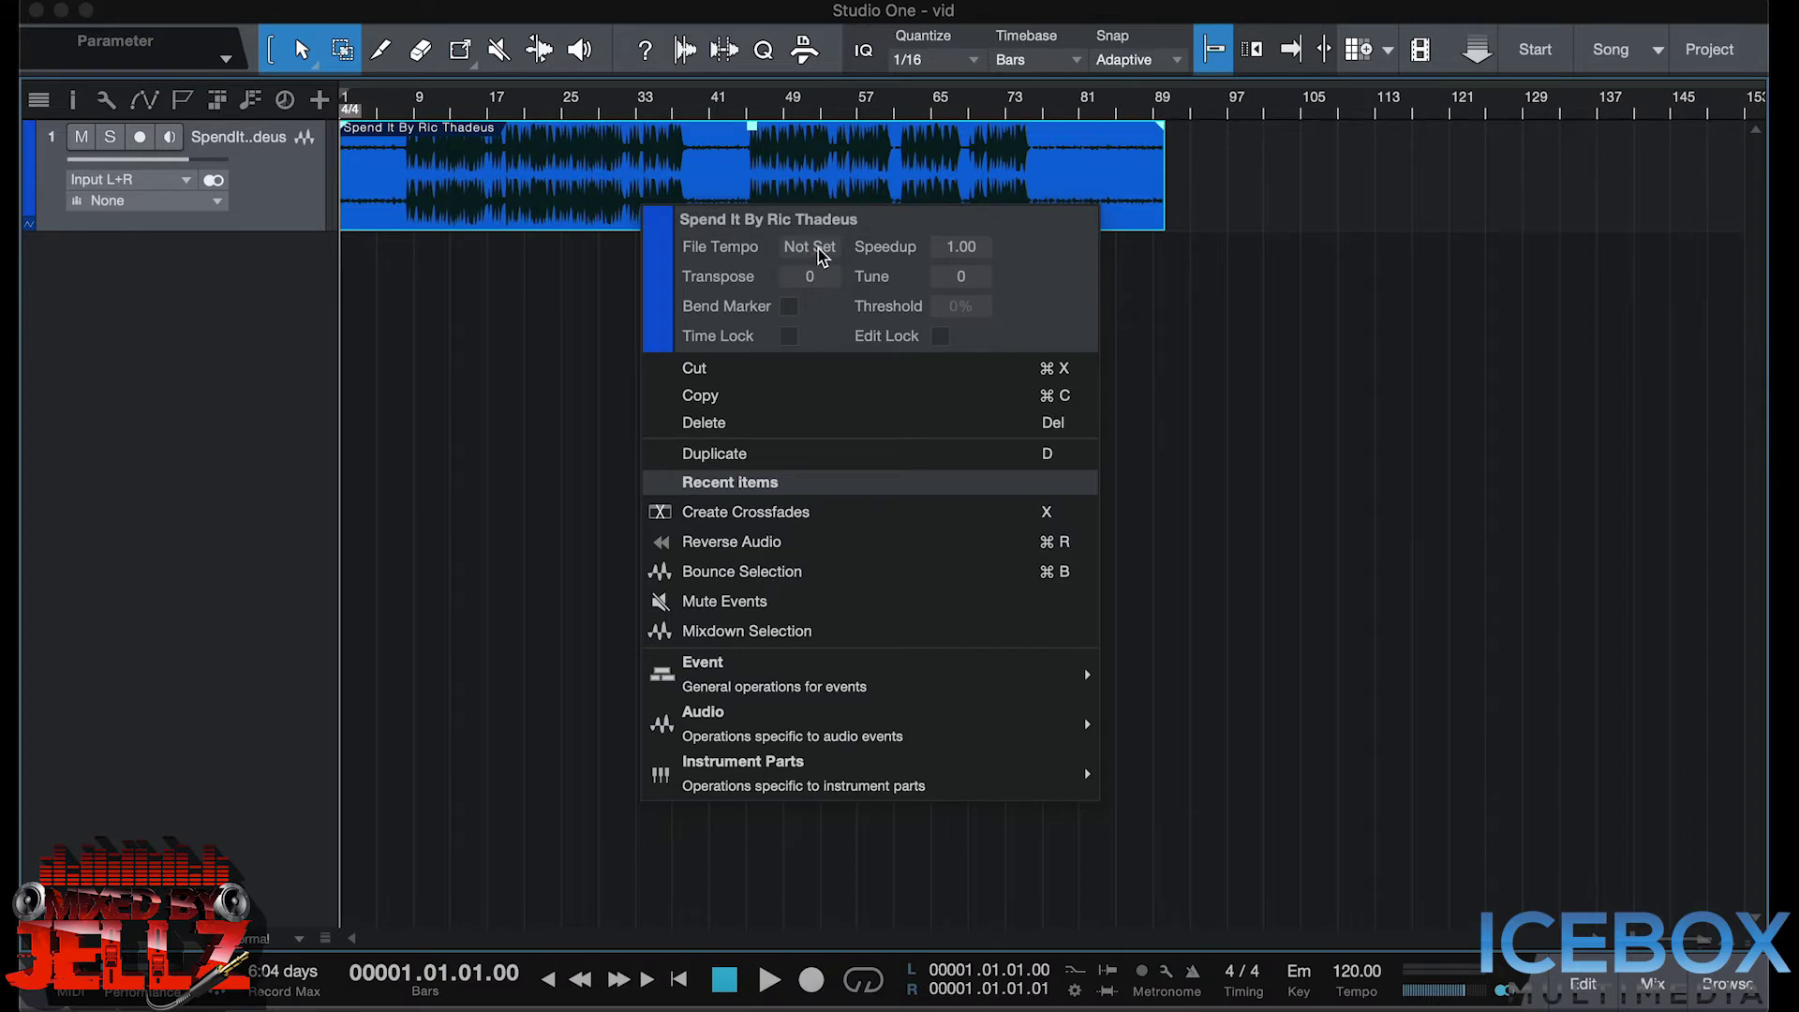
Step: Audition the quiet opening of the audio event from bar 1 and return the playhead to the start
click(492, 353)
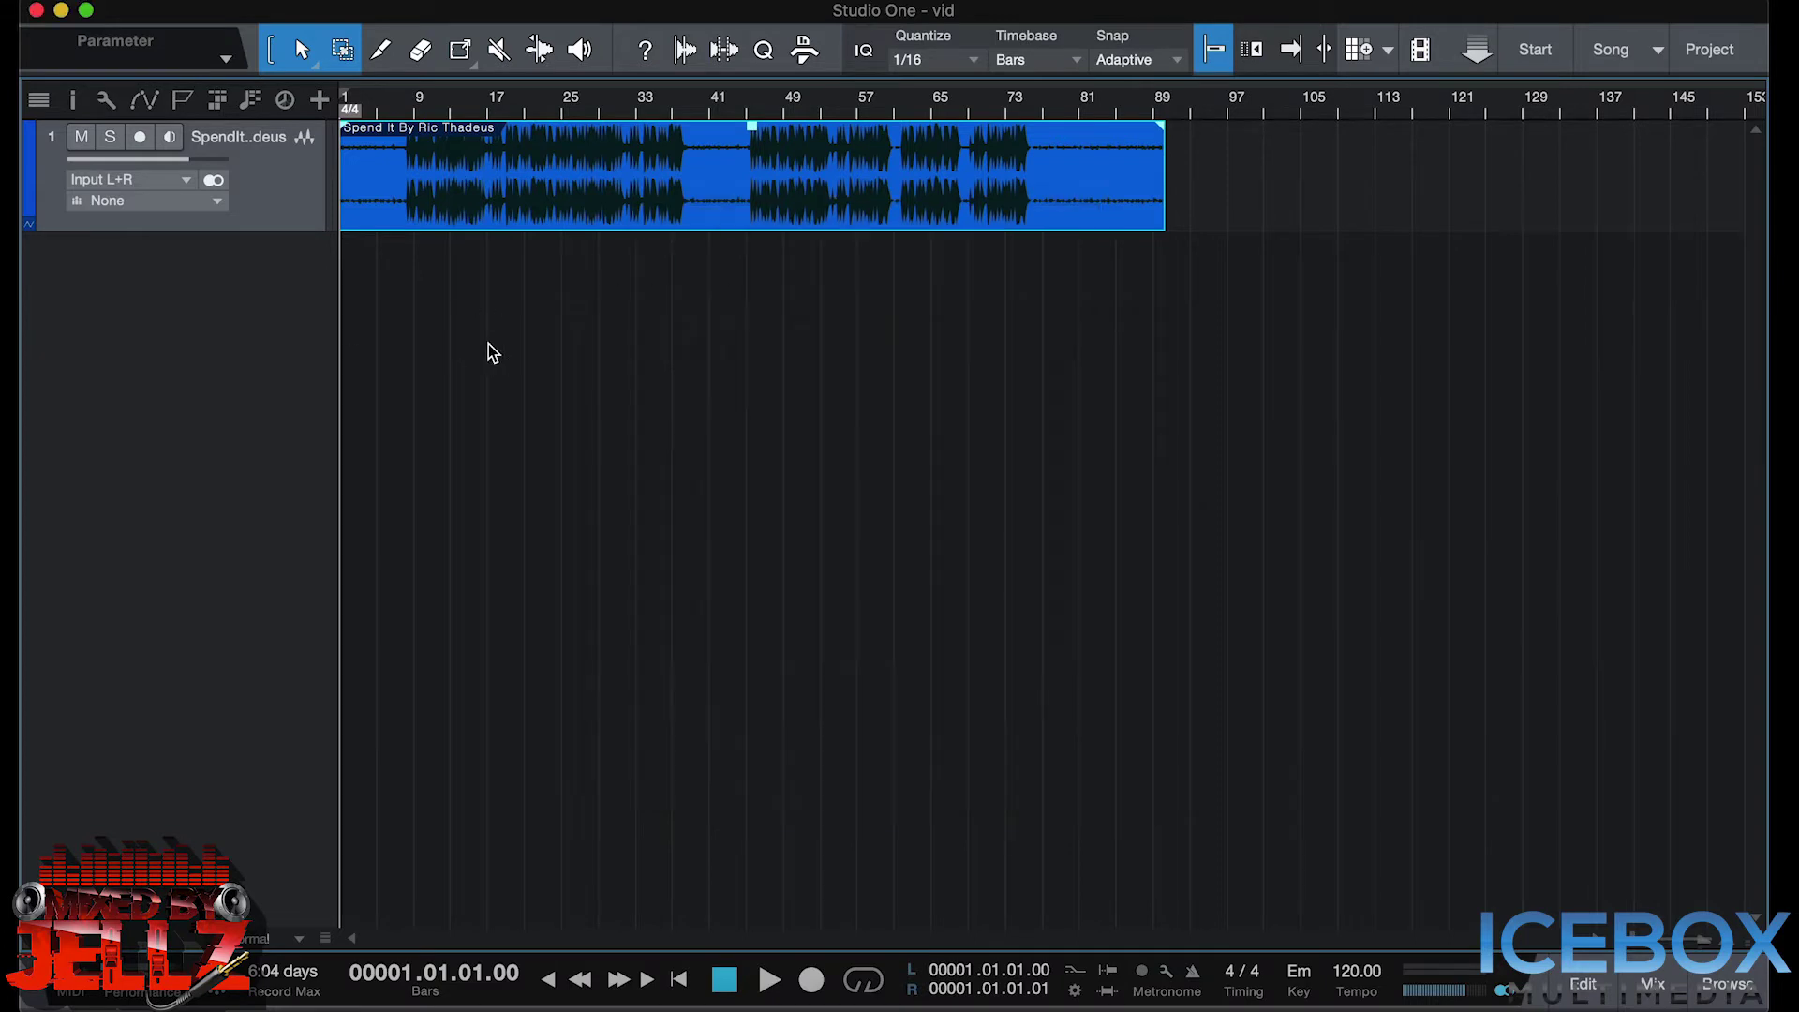
drag(1629, 946, 1651, 949)
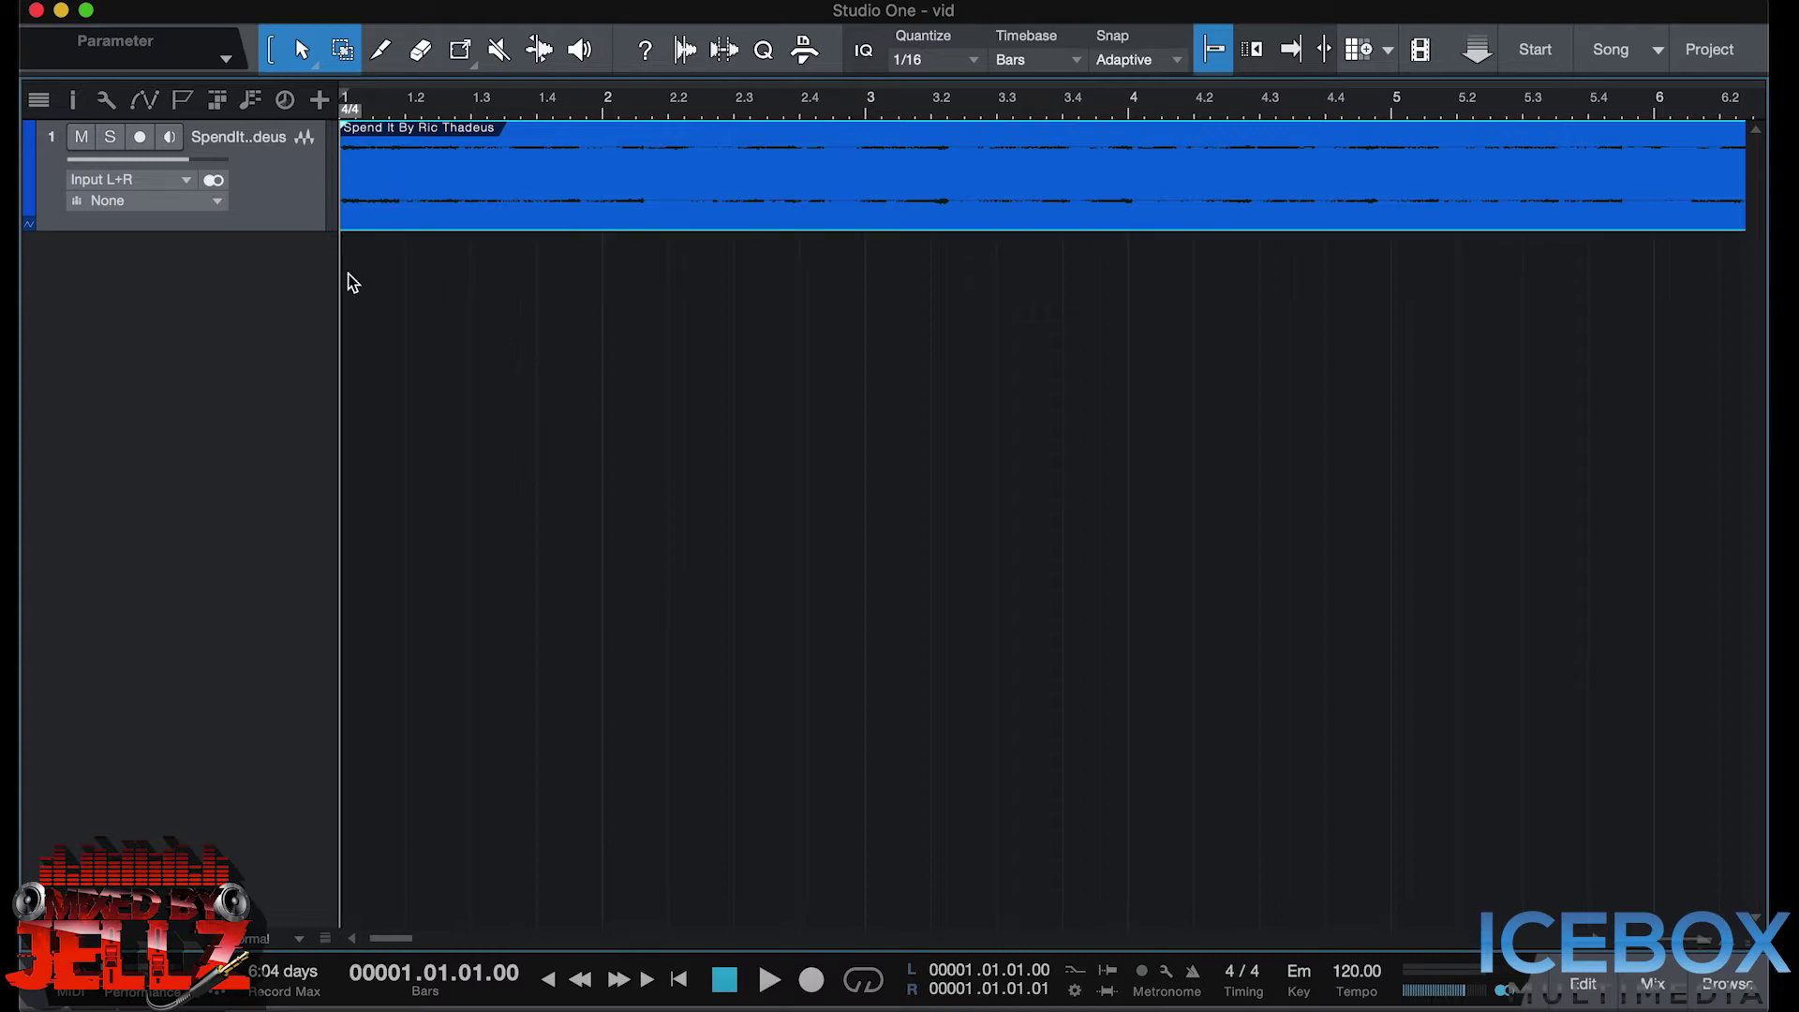
key(space)
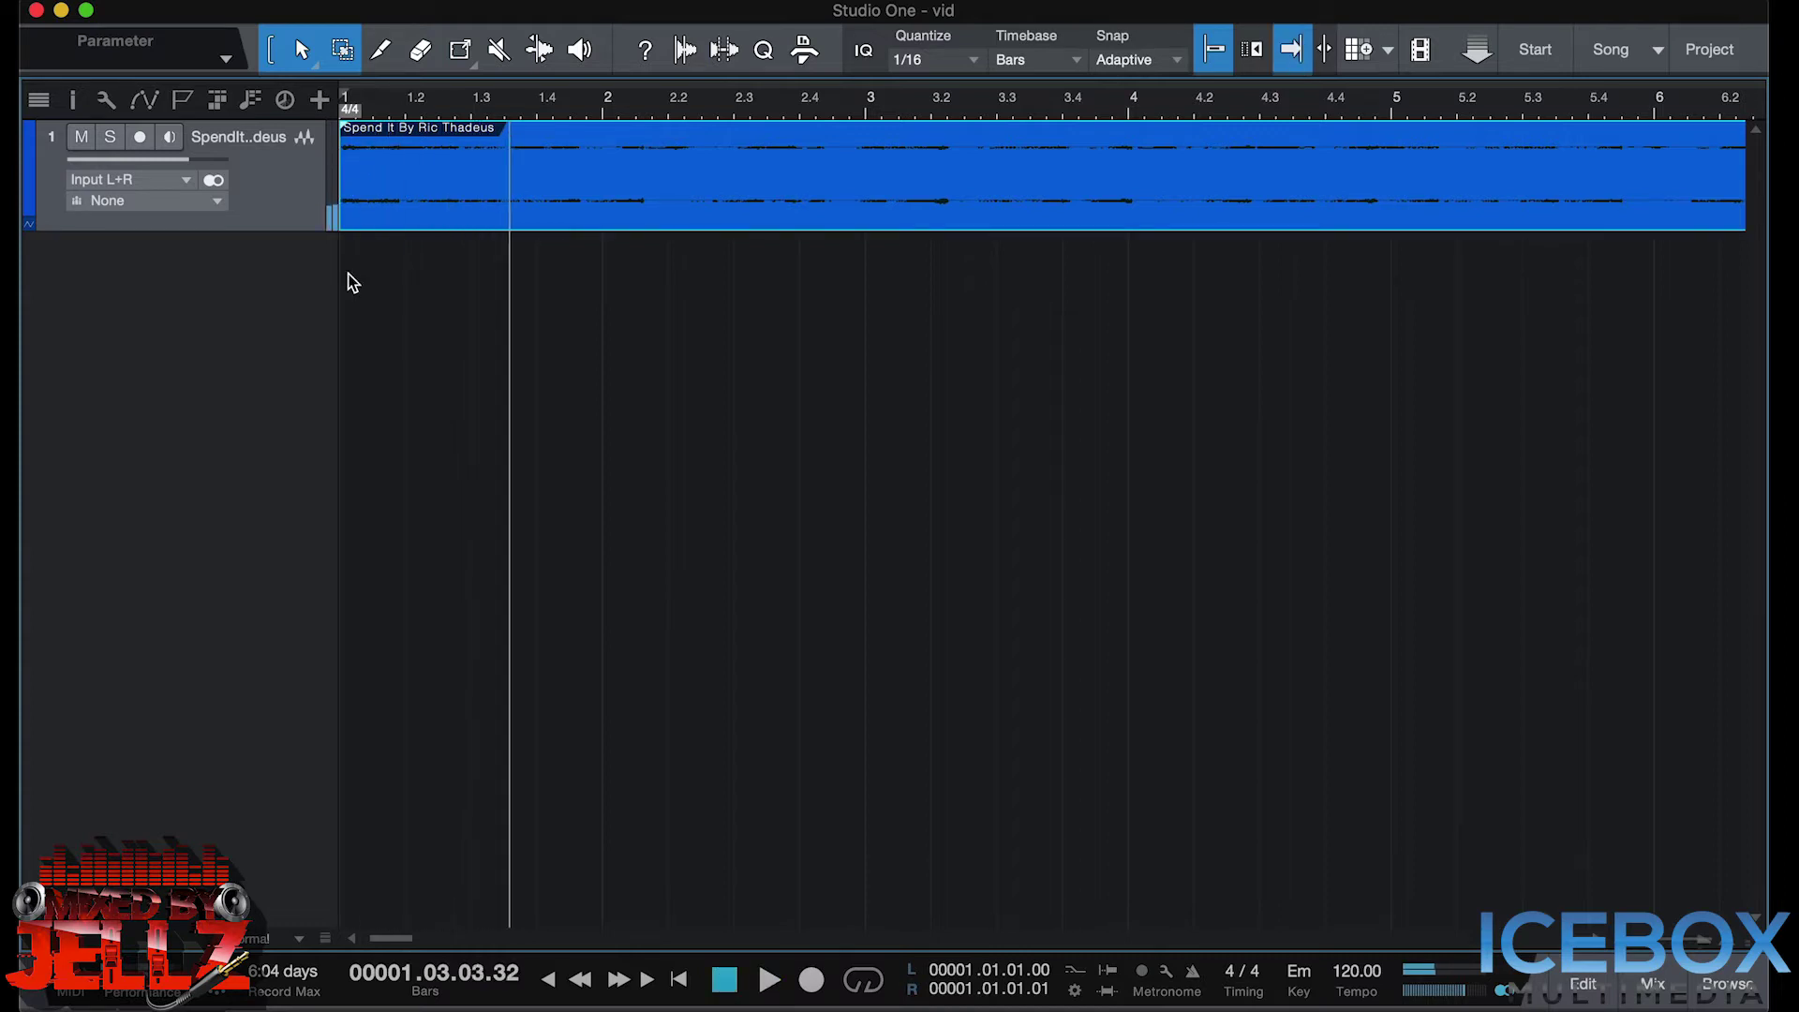
click(724, 986)
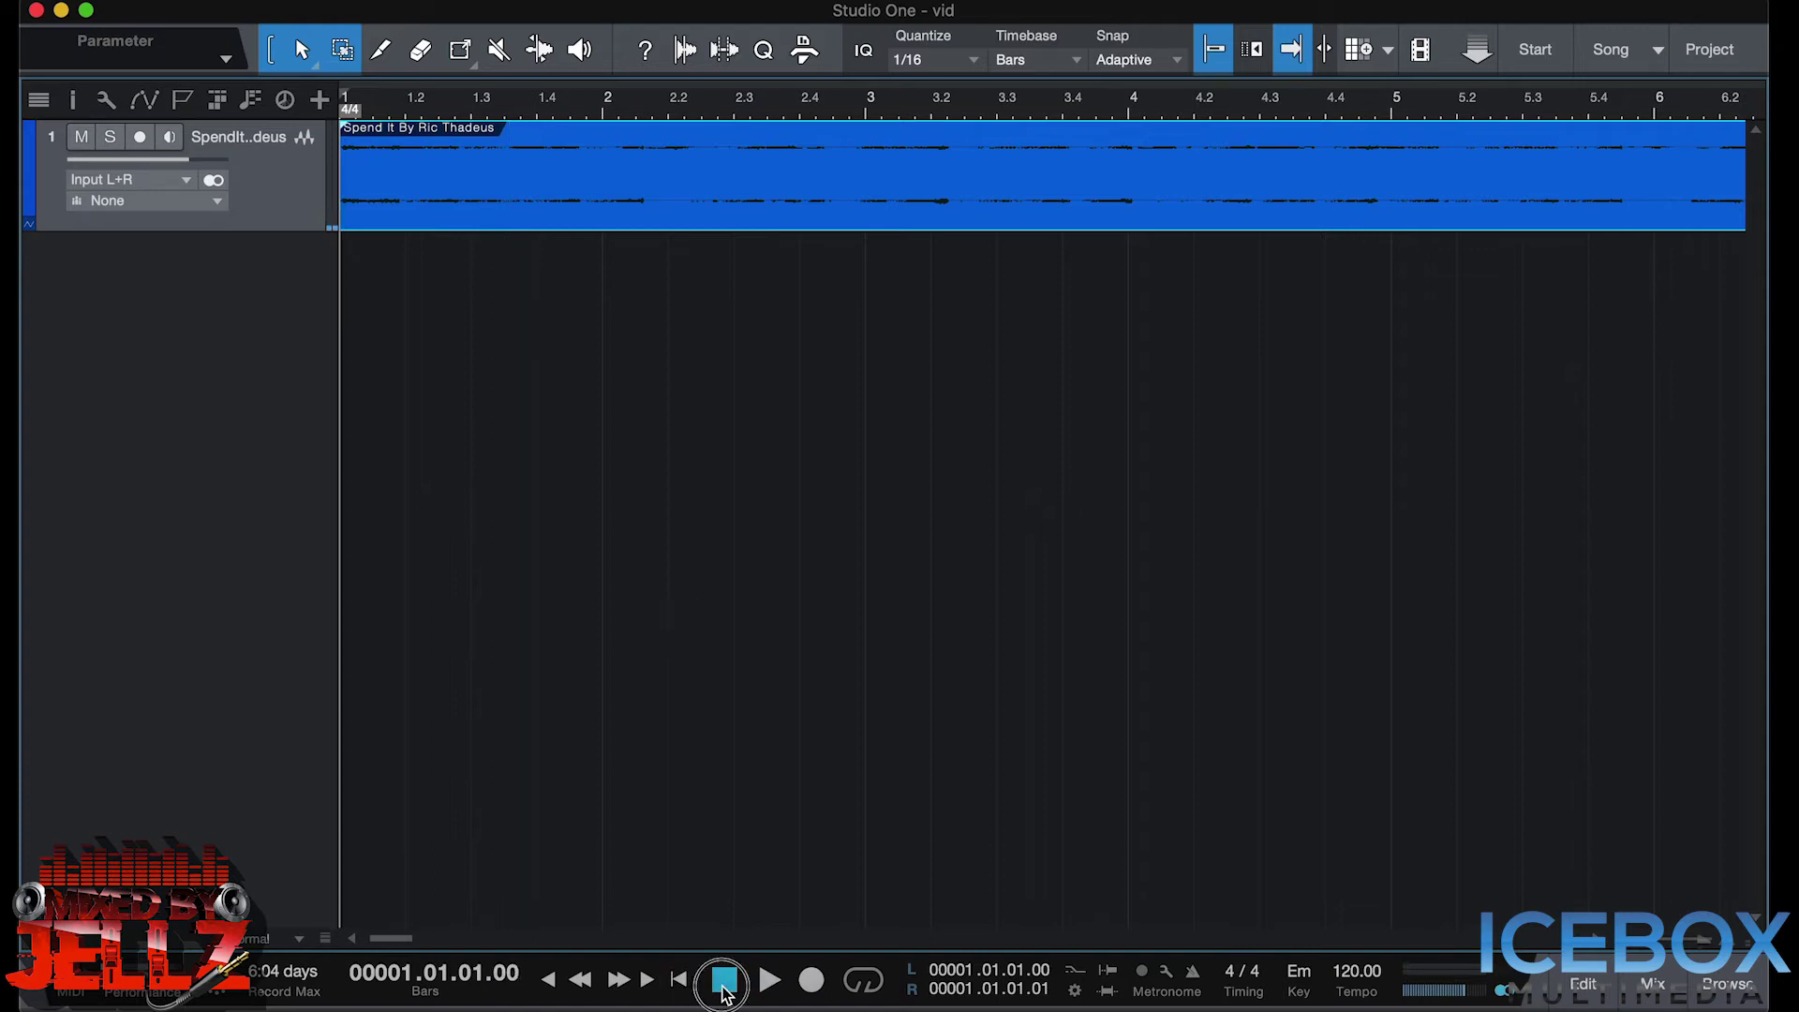
drag(1661, 947, 1631, 947)
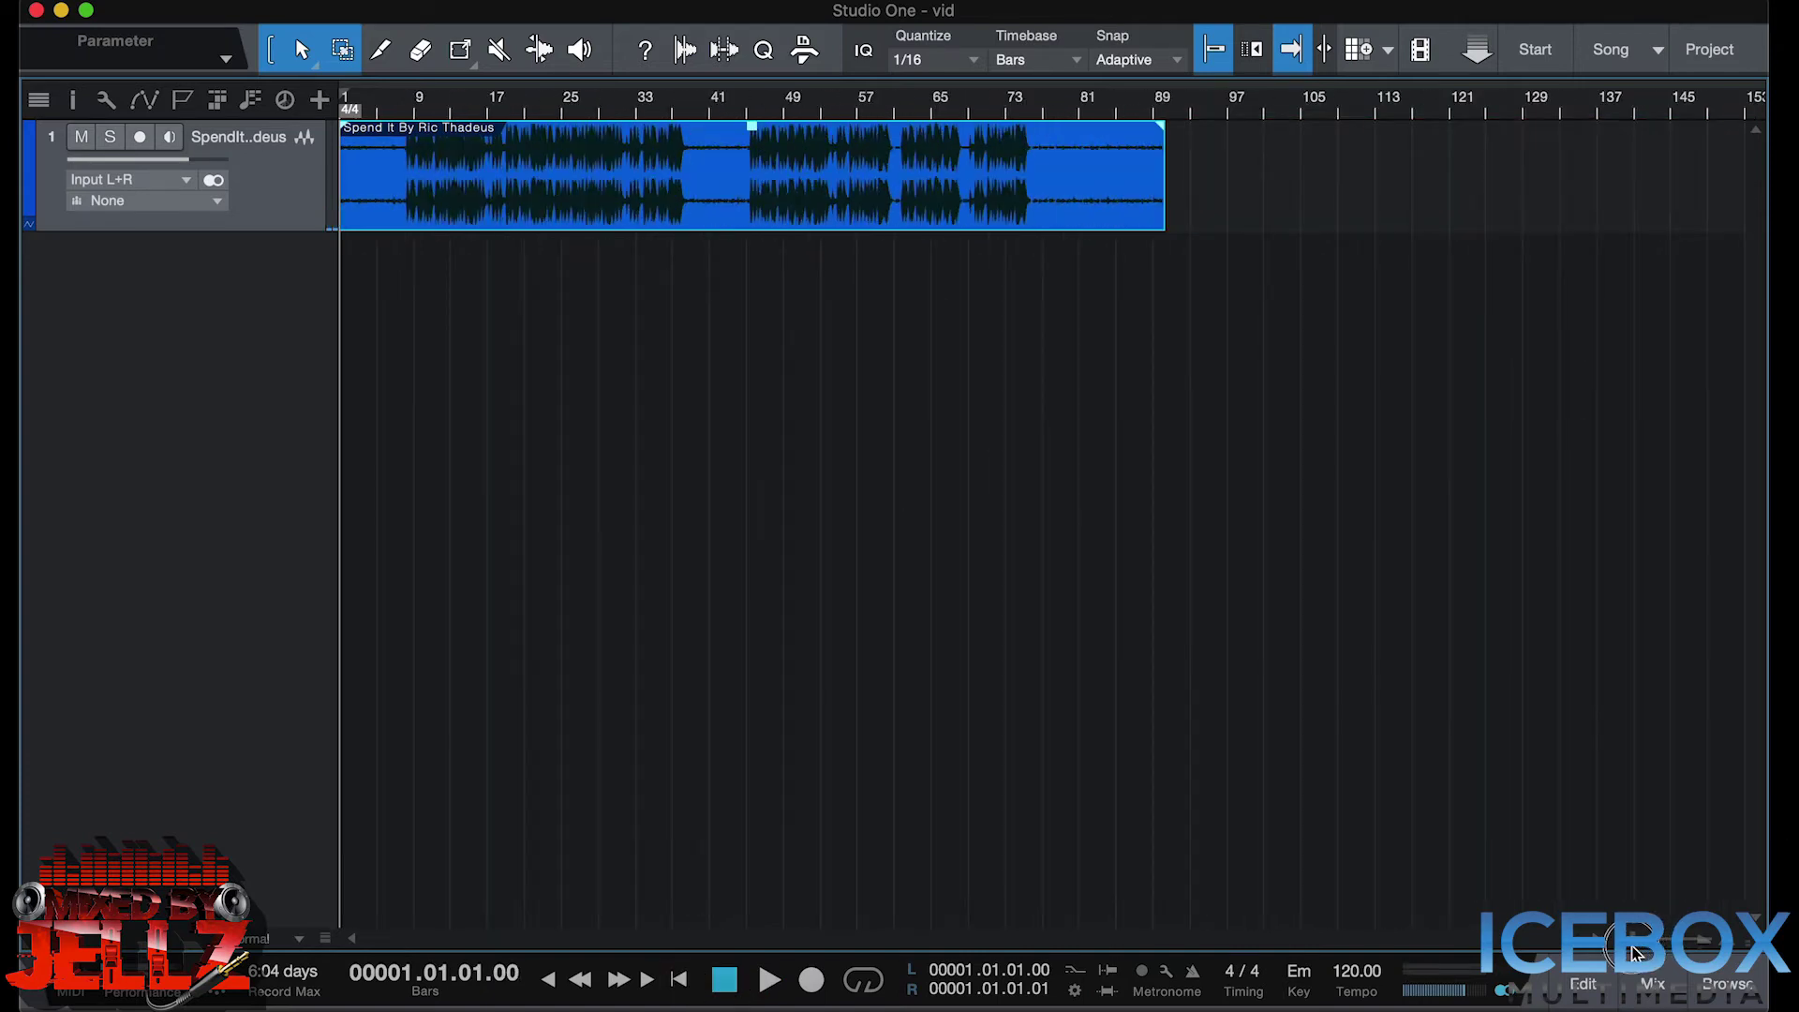
Step: Play the intro up to the first drum hits just after bar 8, and return the playhead to the start
drag(1635, 951, 1642, 952)
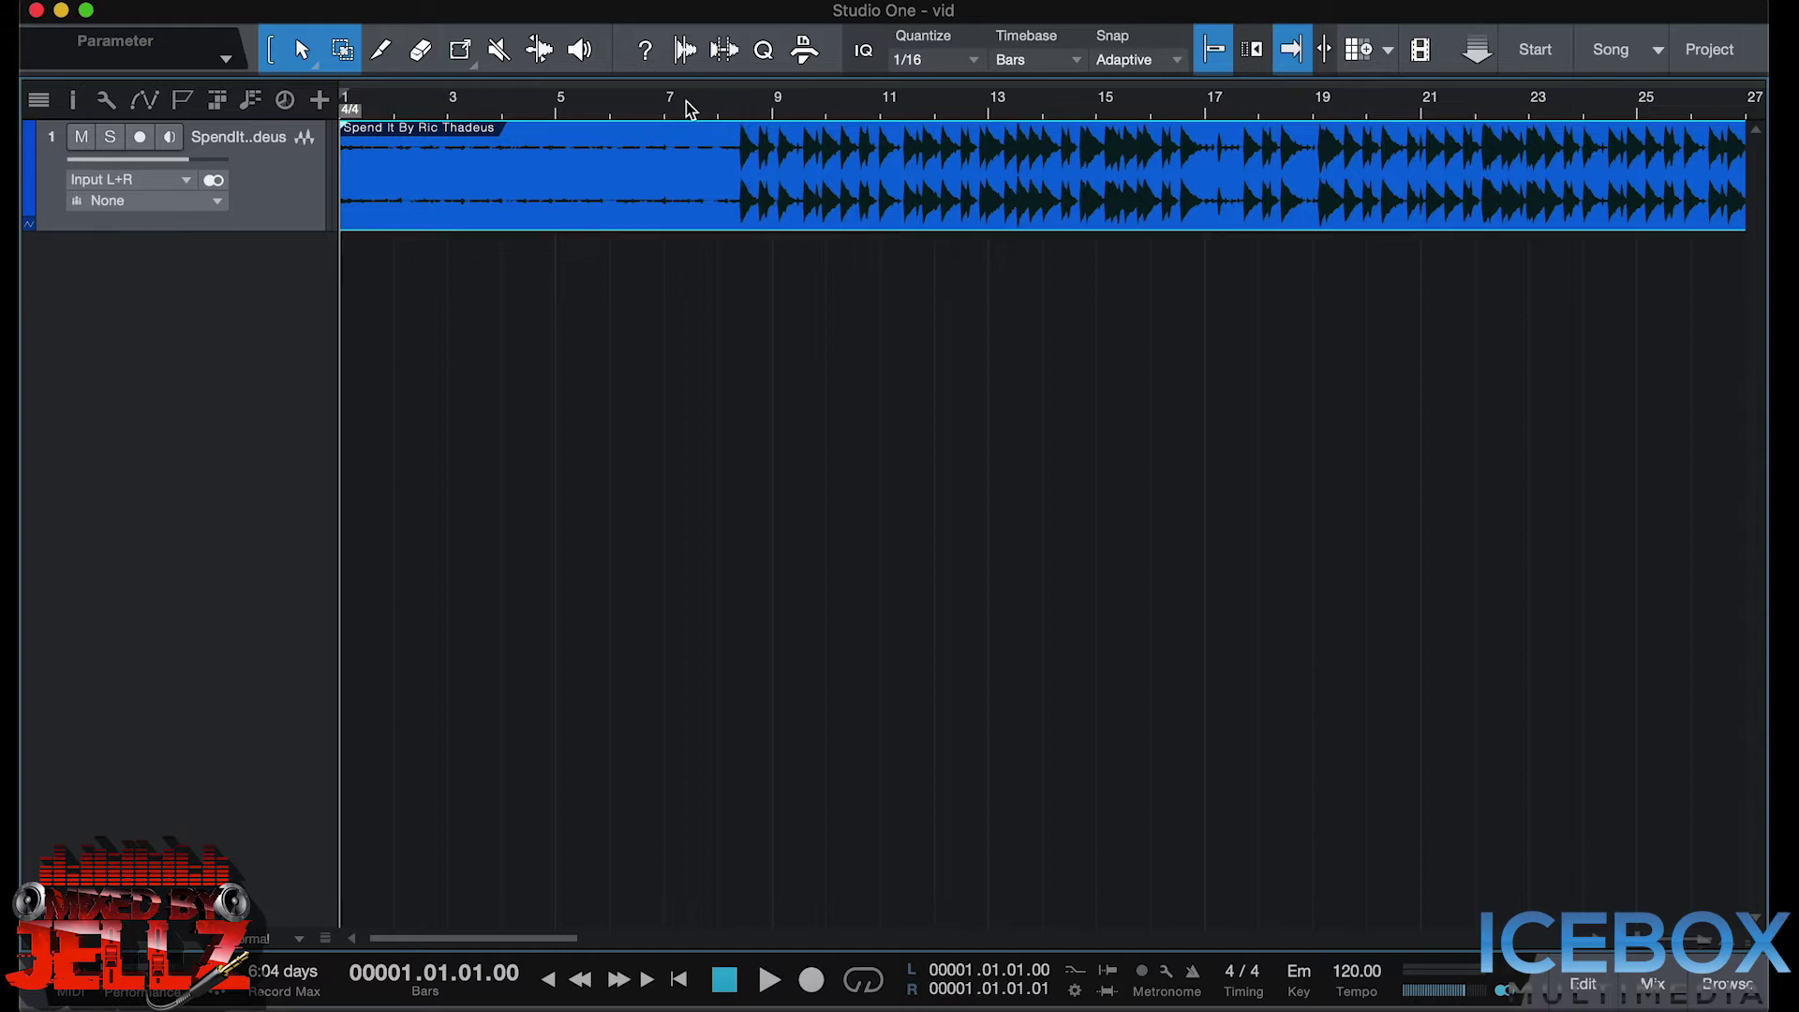
key(space)
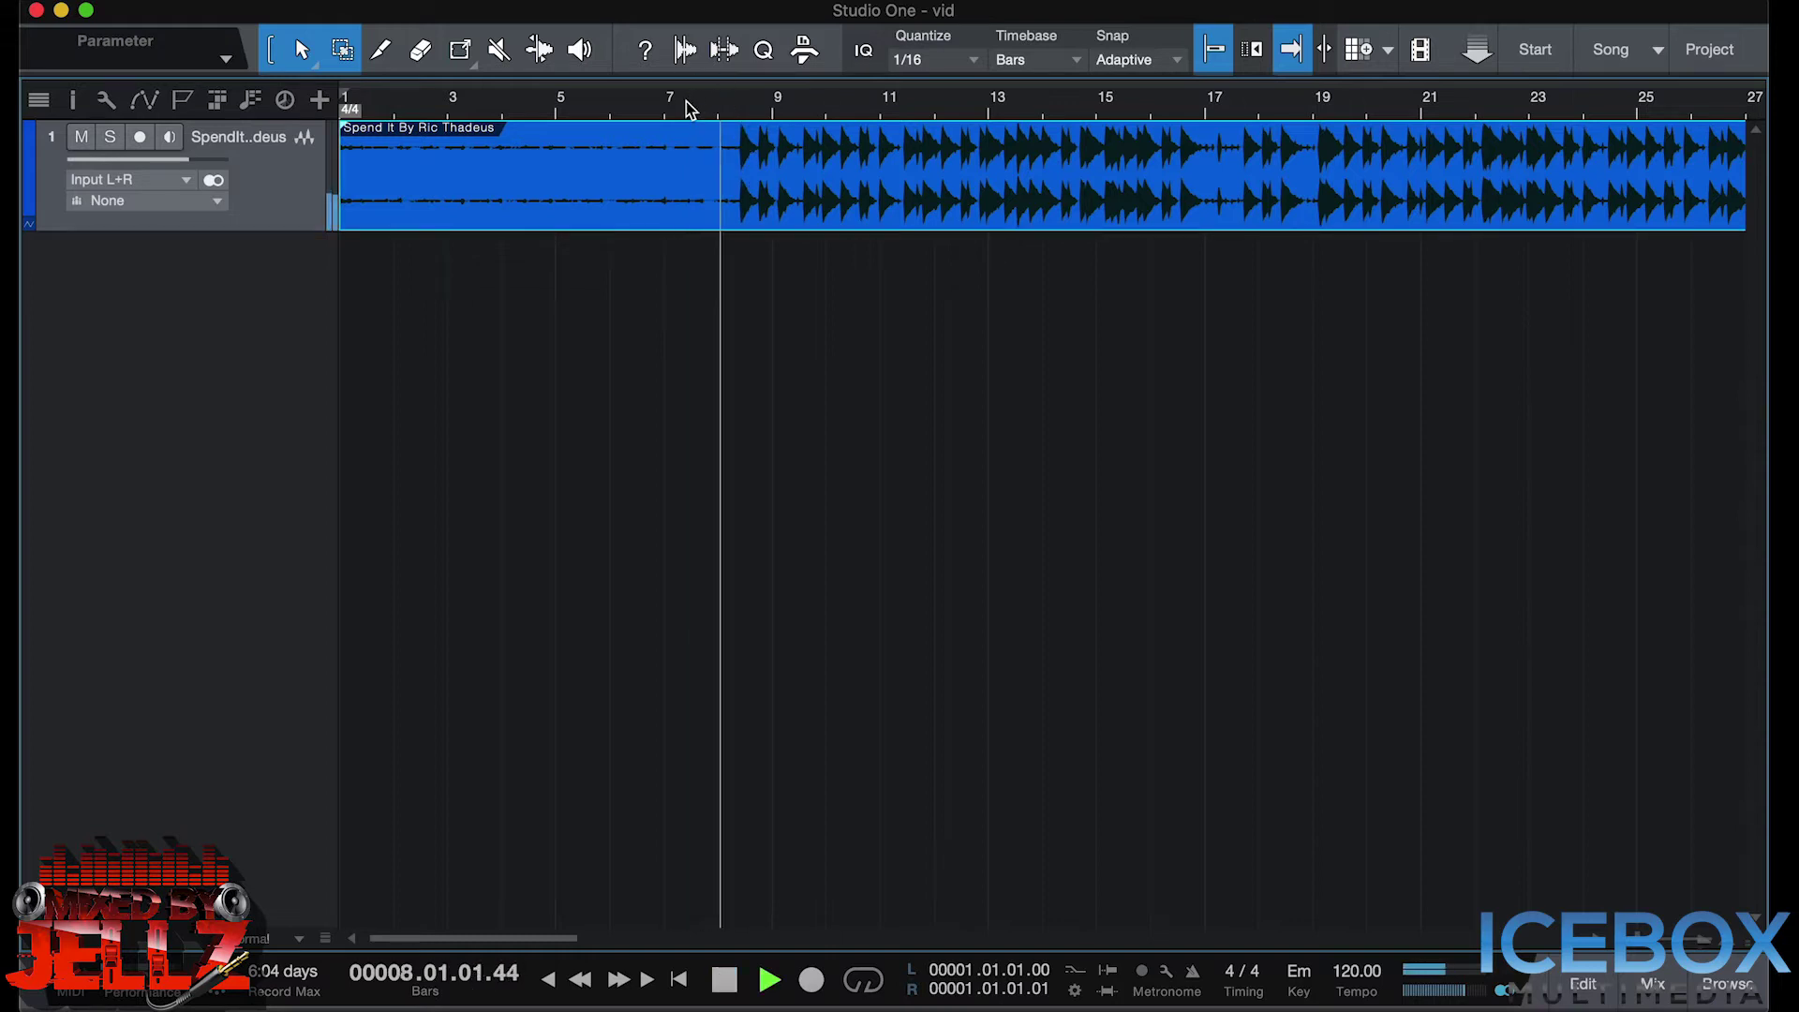
key(space)
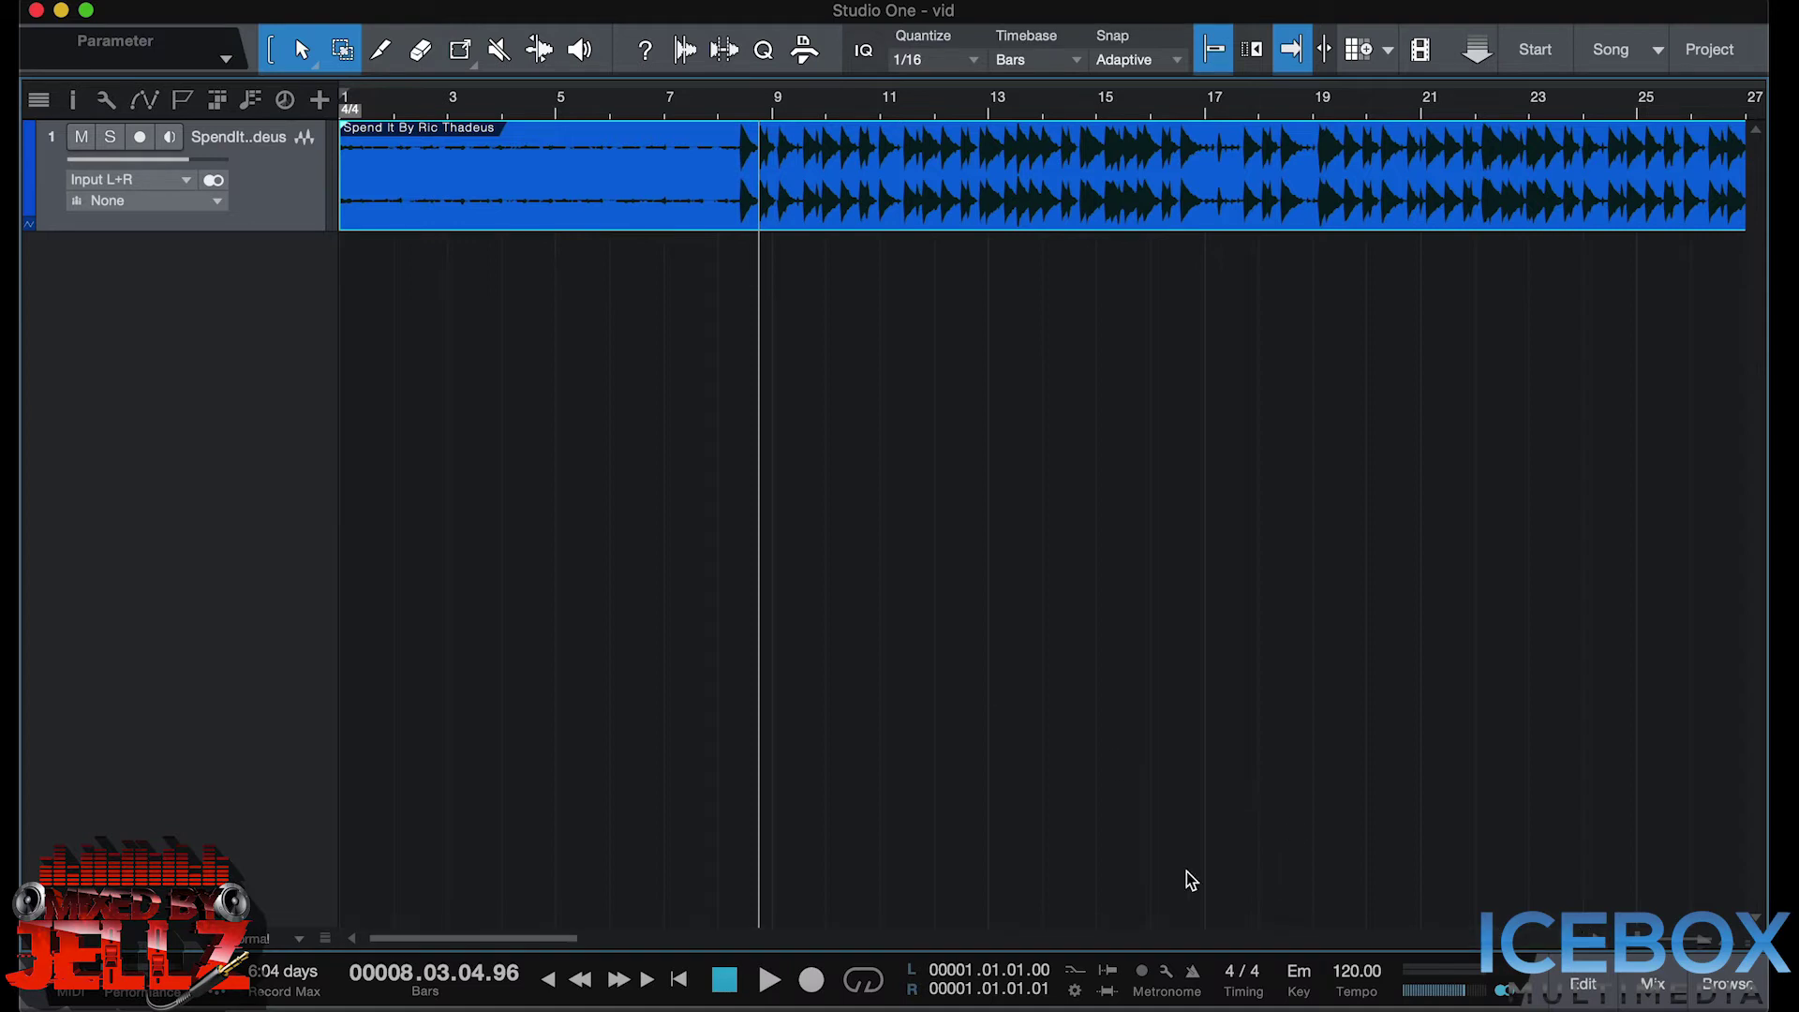
click(726, 980)
click(725, 980)
Step: Play the song from the start and tap the tempo along with the beat to set it to 129.00, then stop playback
key(space)
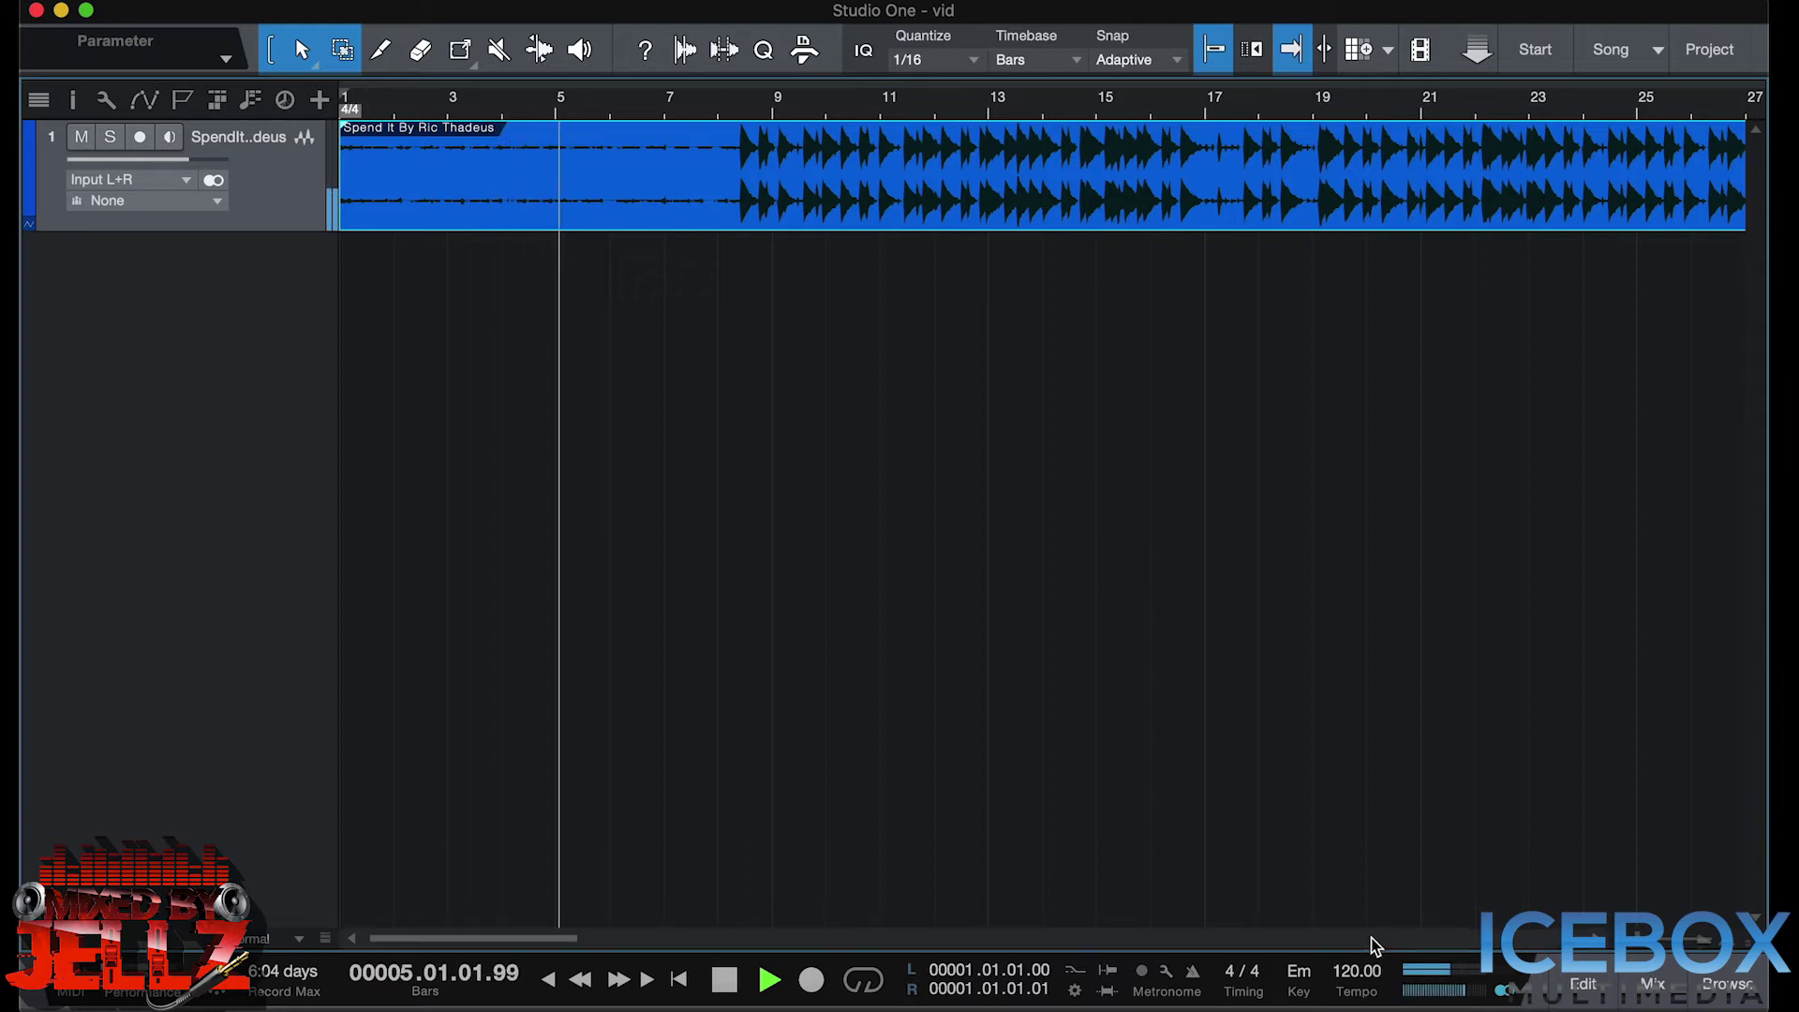
click(1369, 1001)
click(1369, 1001)
click(1369, 1001)
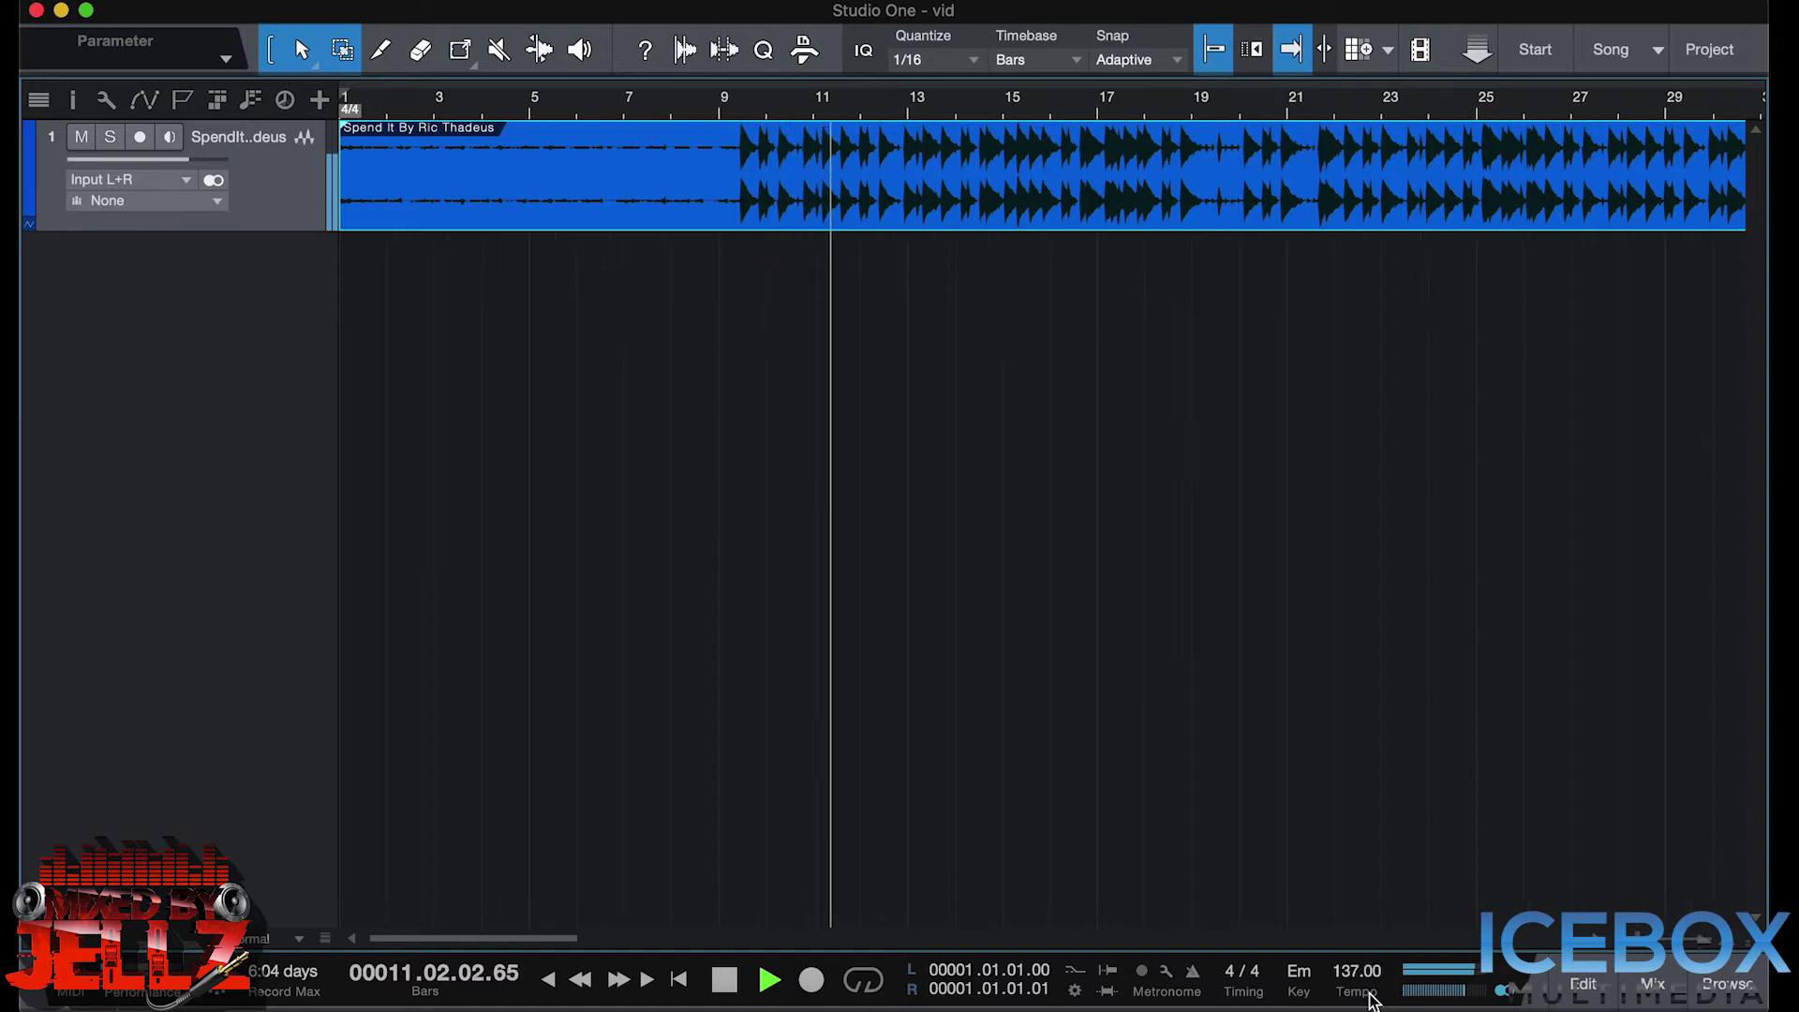
click(1369, 1001)
click(1369, 1000)
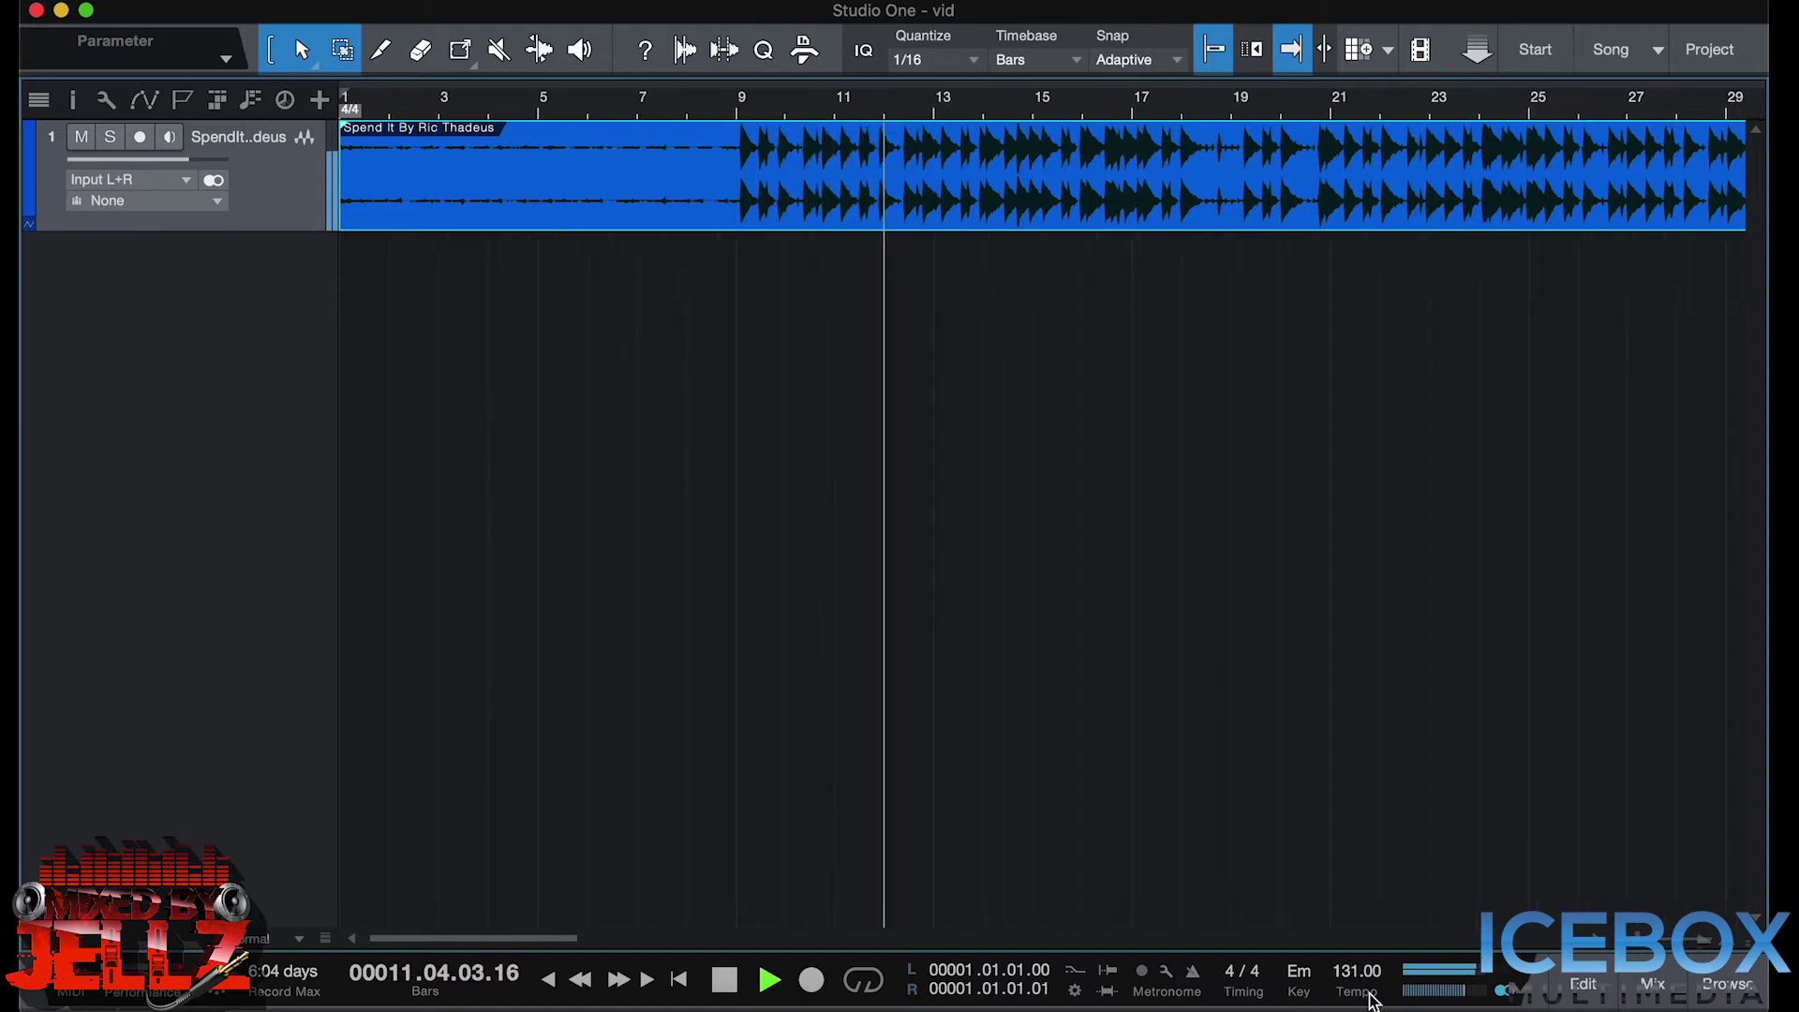
click(1369, 1001)
click(1369, 1000)
click(1369, 1000)
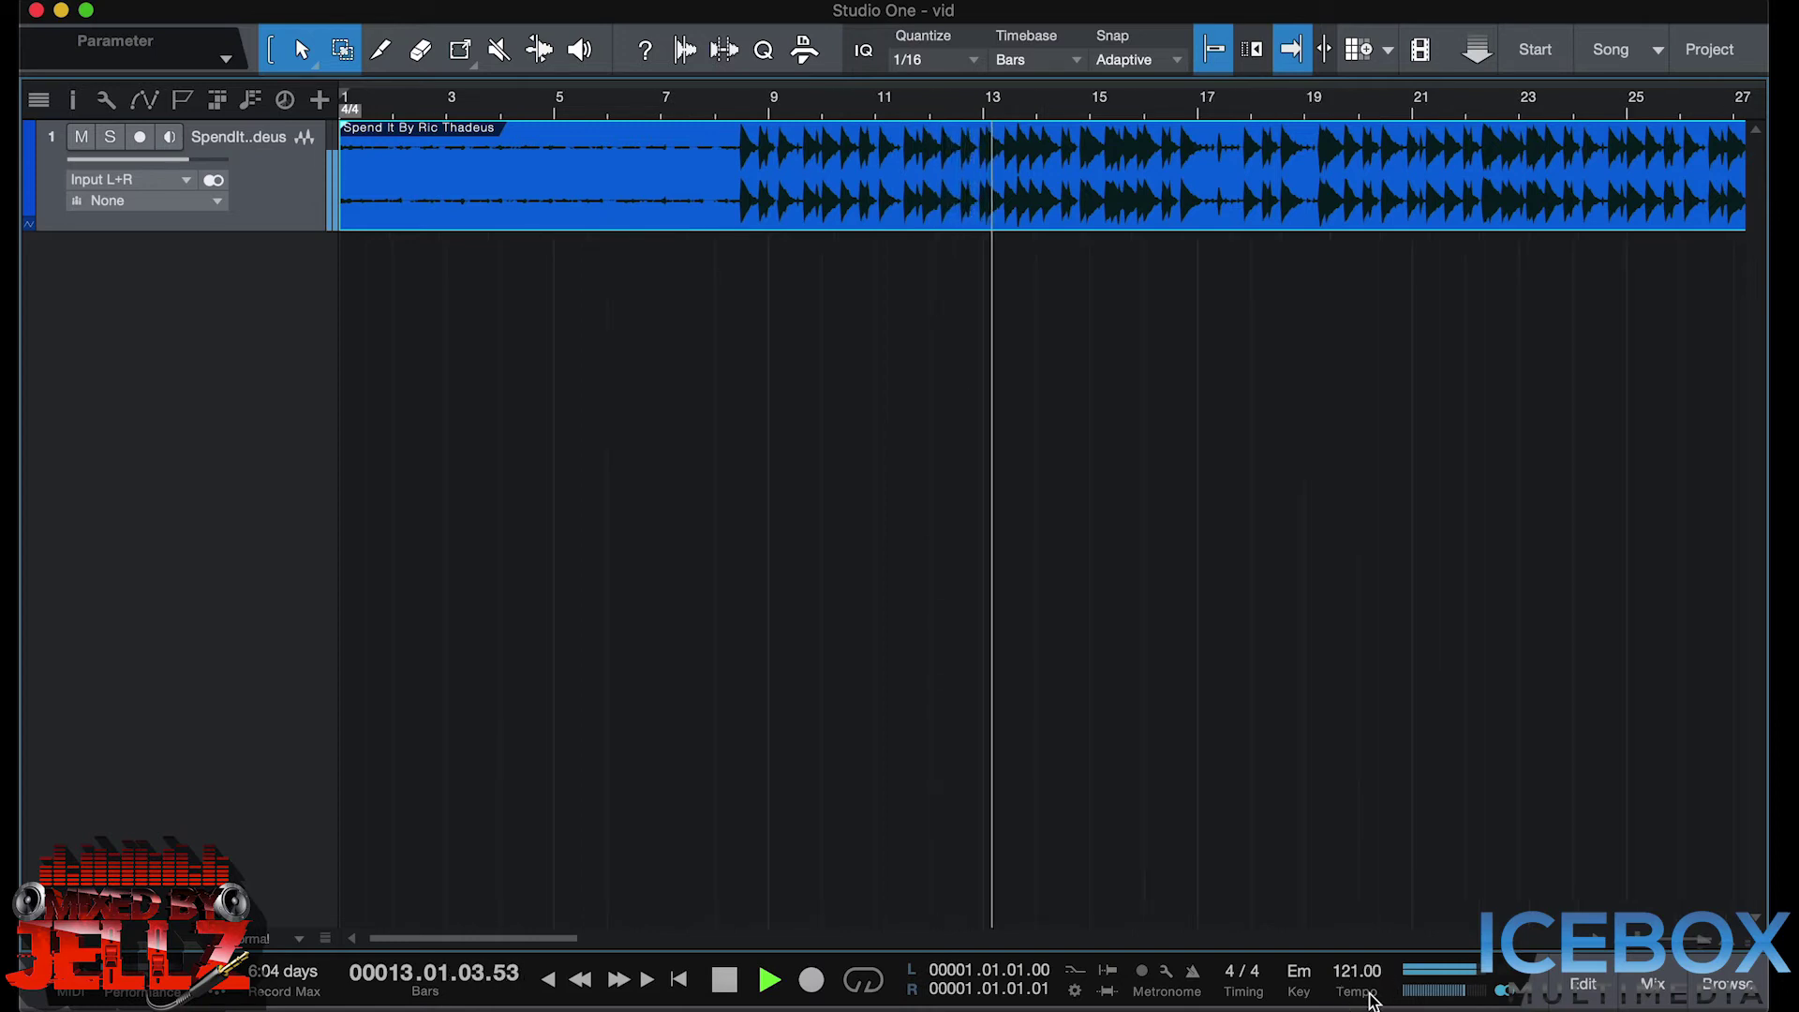
click(1369, 1001)
click(1369, 1000)
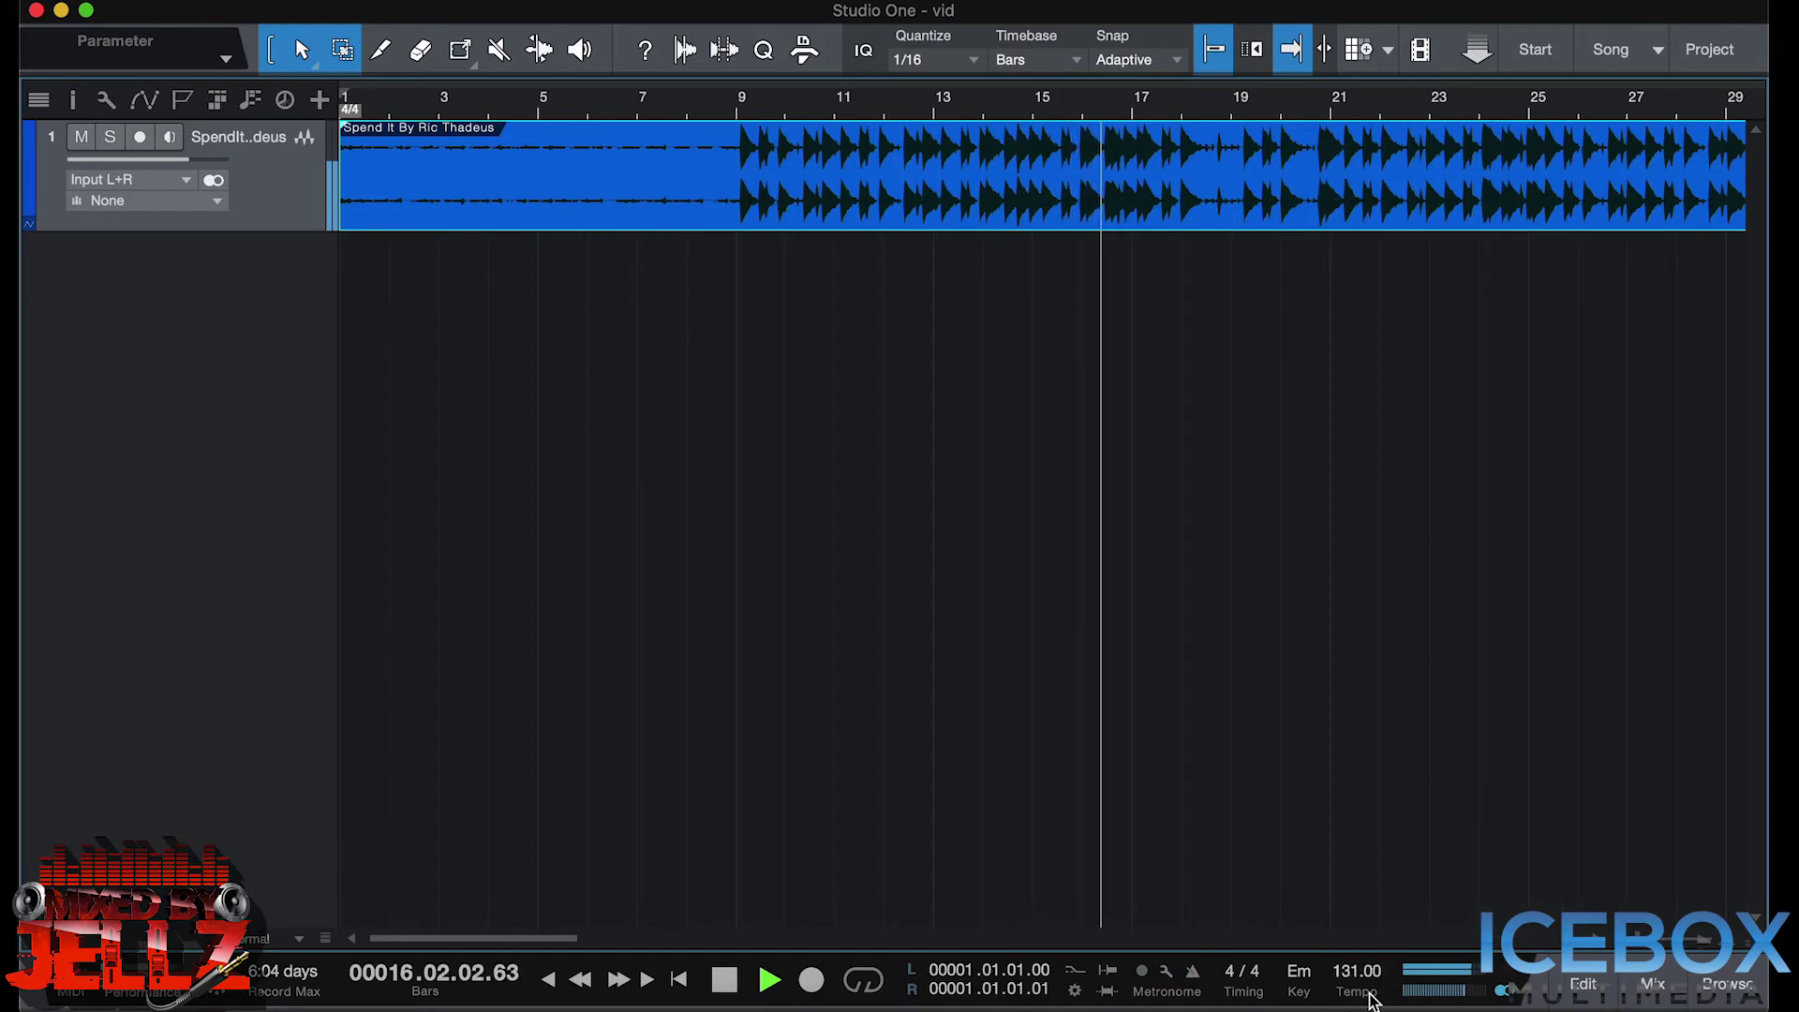
click(1369, 1000)
click(1369, 1001)
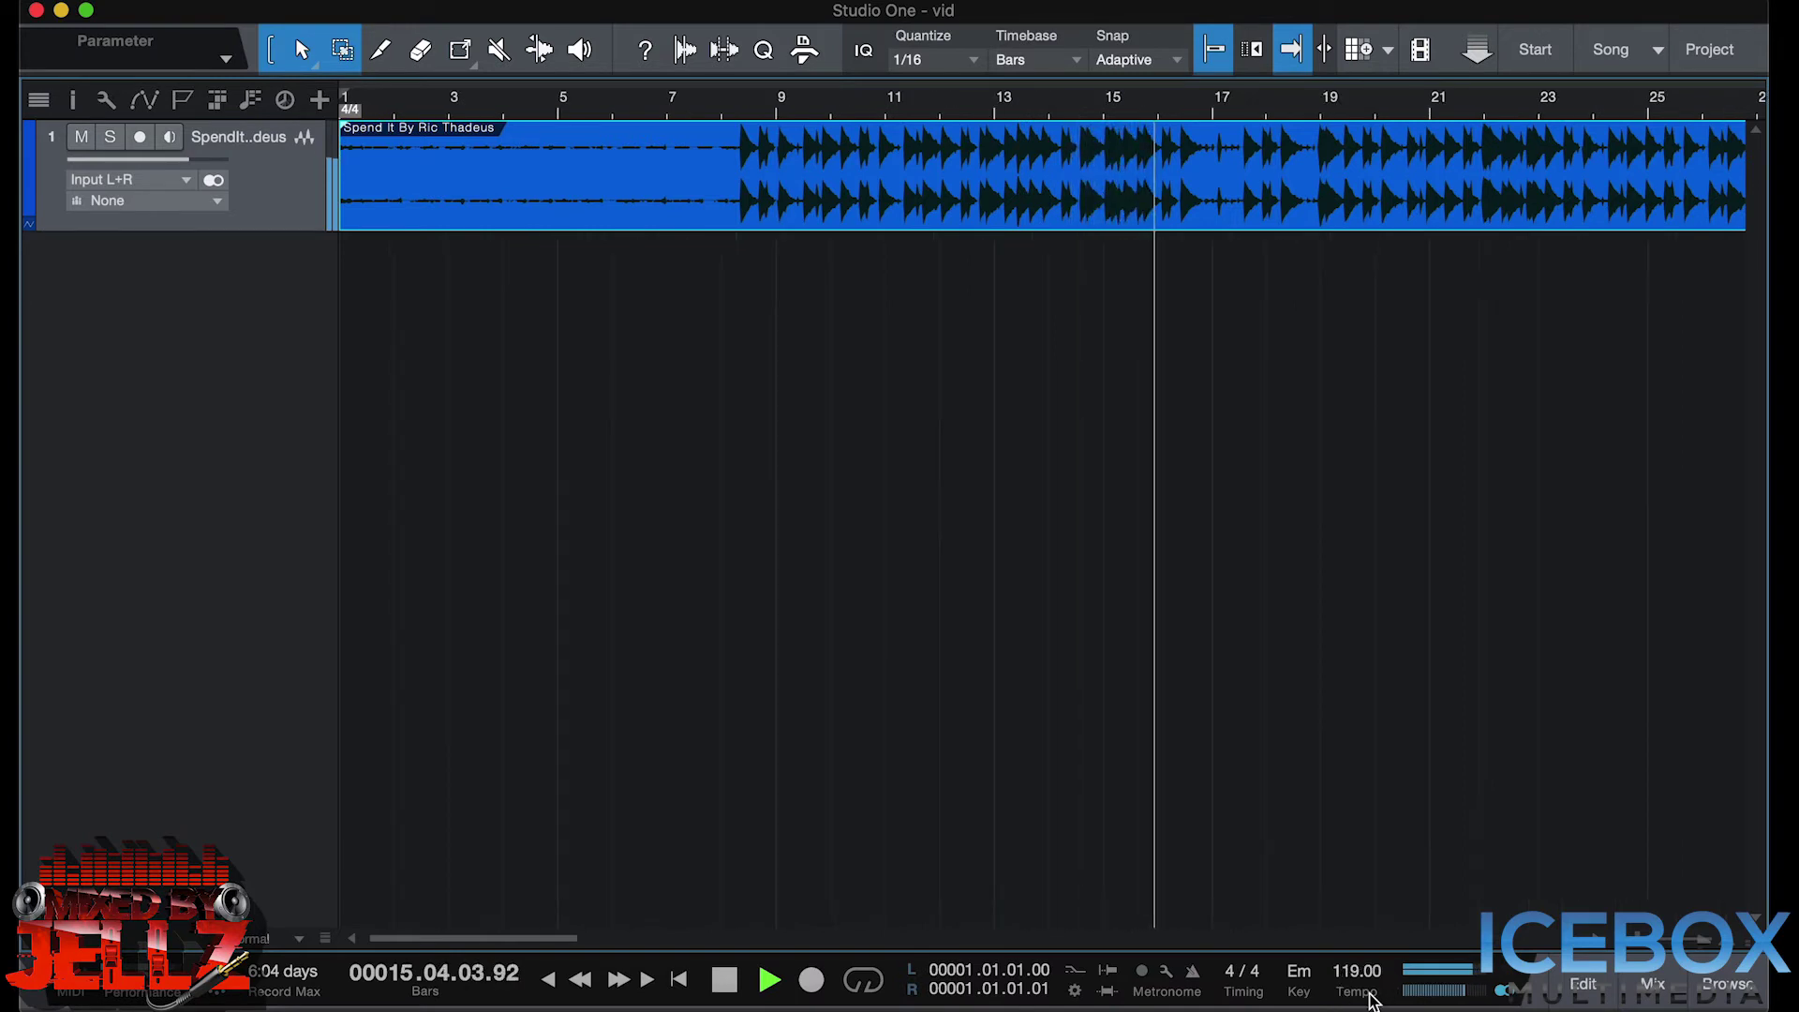
click(1369, 1001)
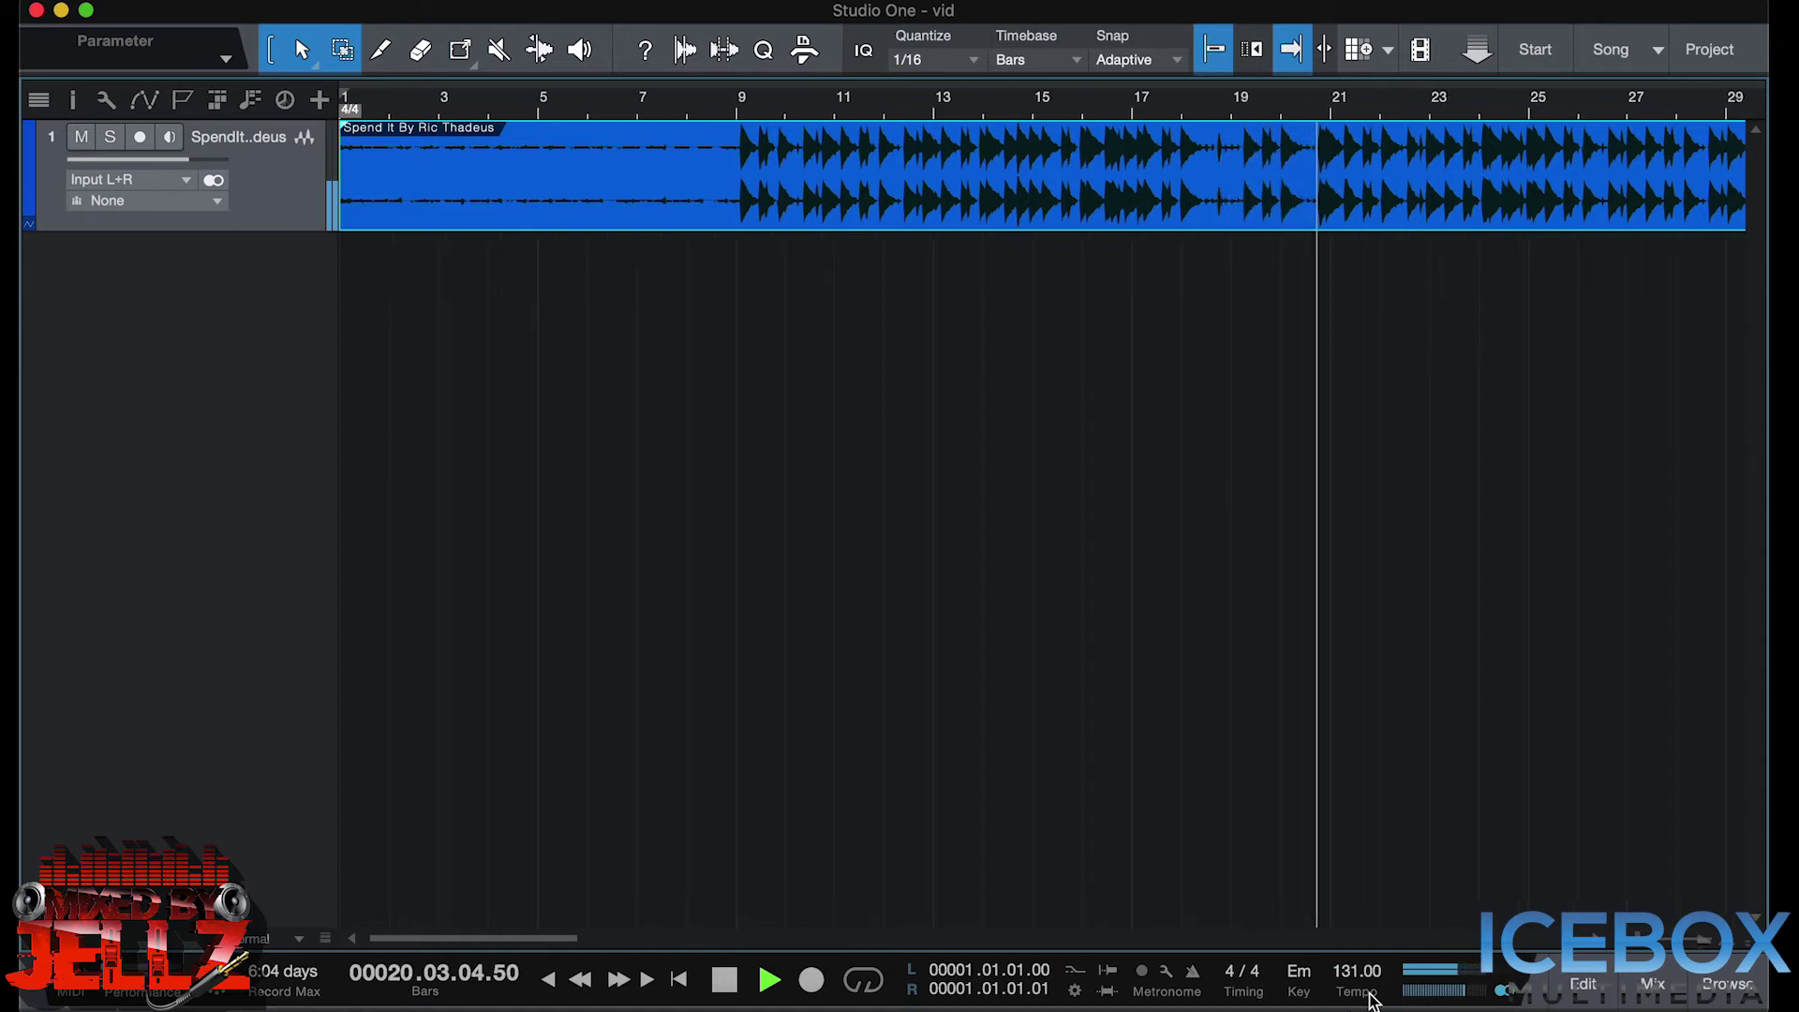
click(1369, 1001)
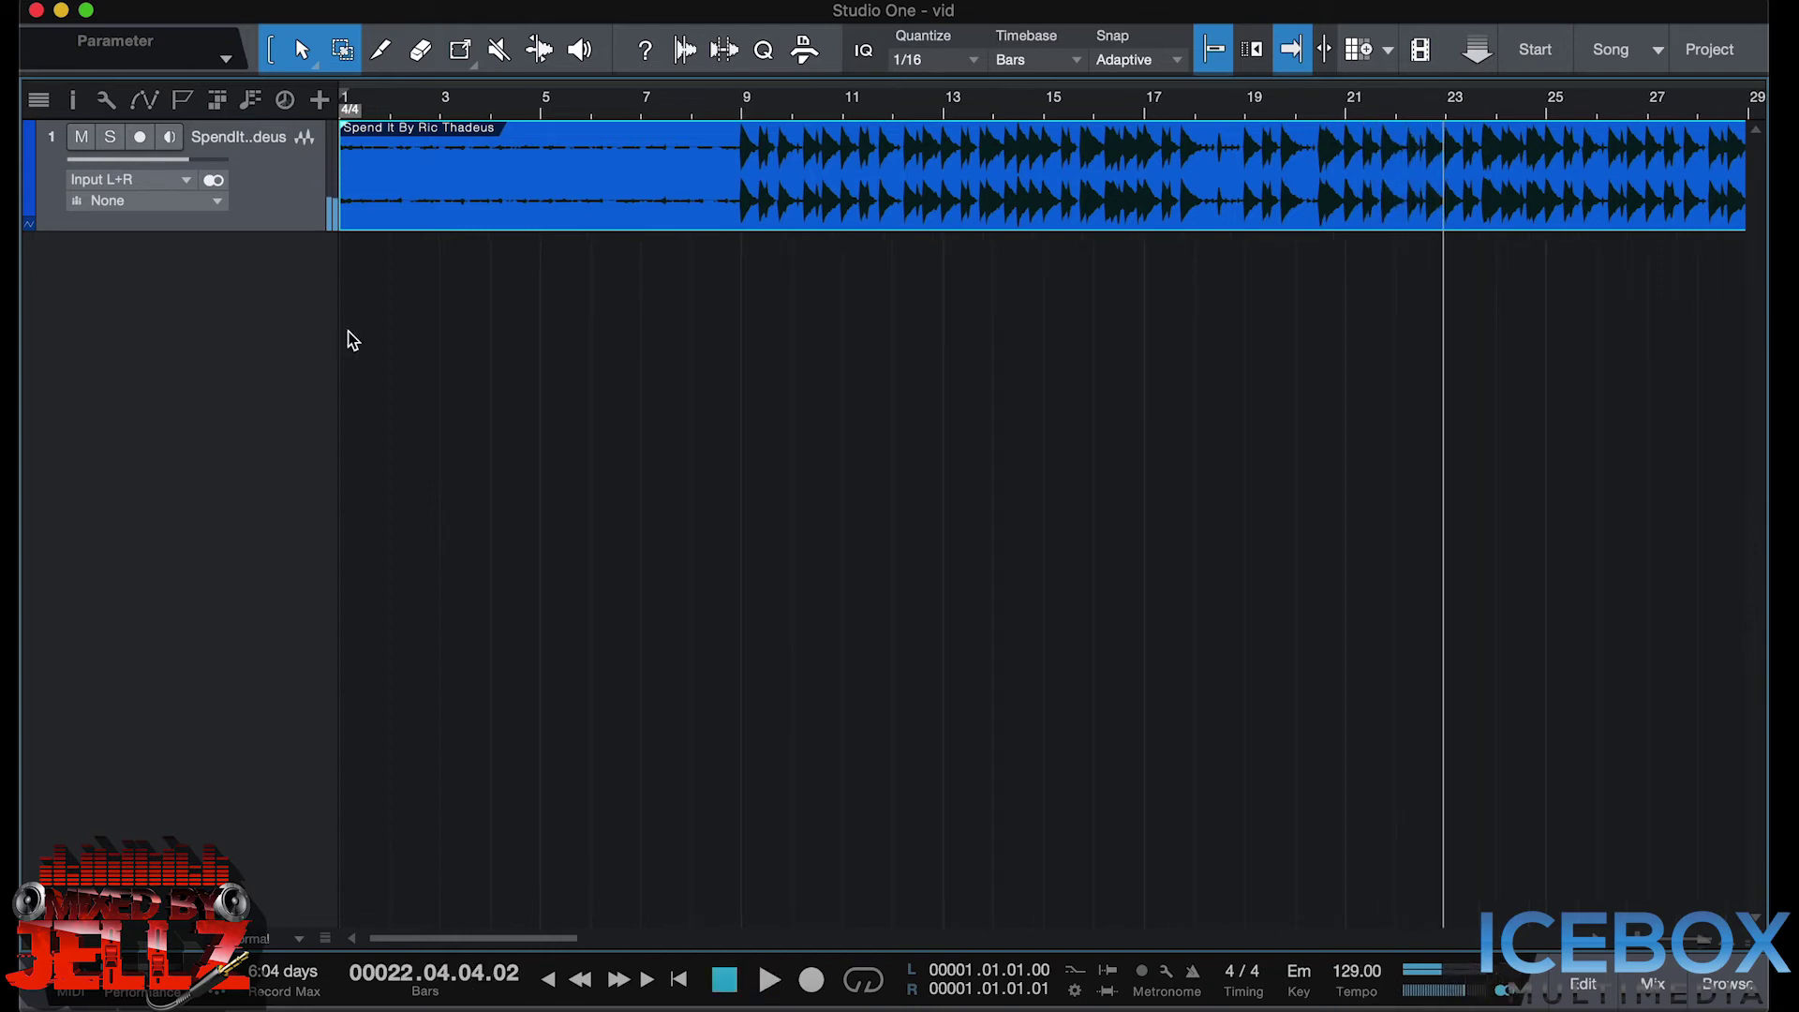
Step: Play from bar 7 beat 2 into bar 9 to check the first drum hit against the bar grid
click(651, 108)
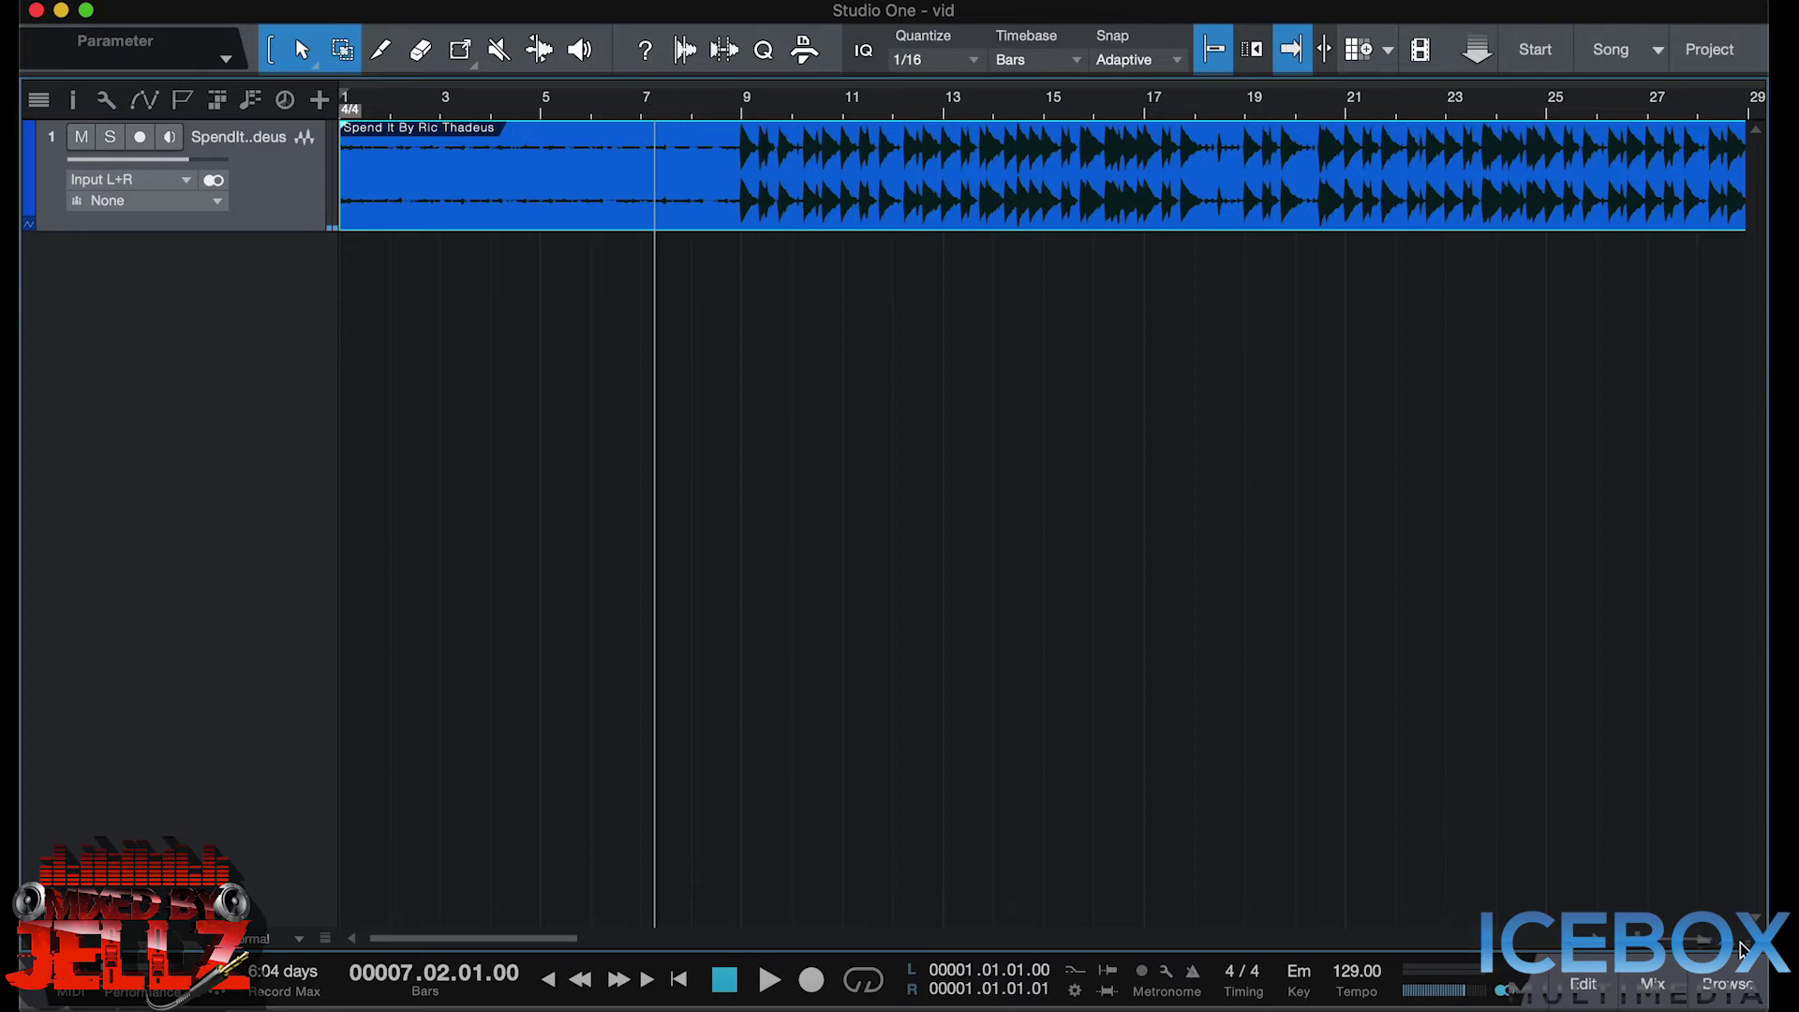
drag(1731, 946, 1733, 952)
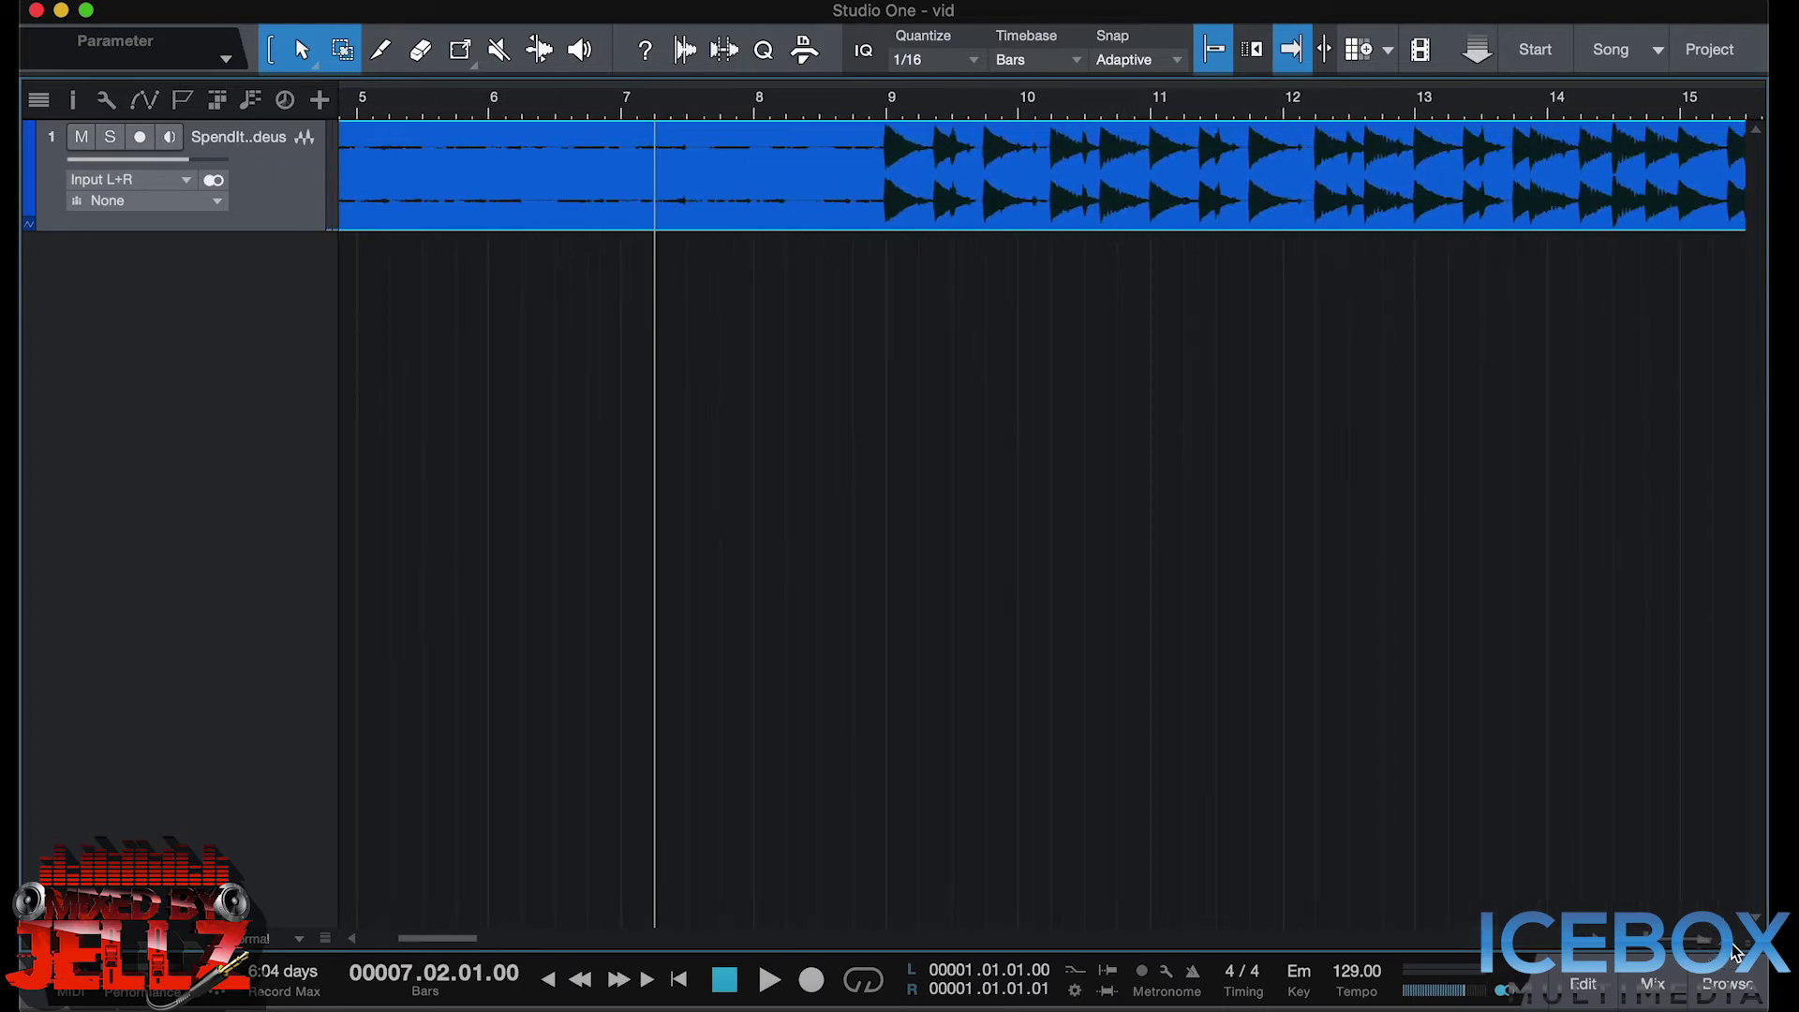
key(space)
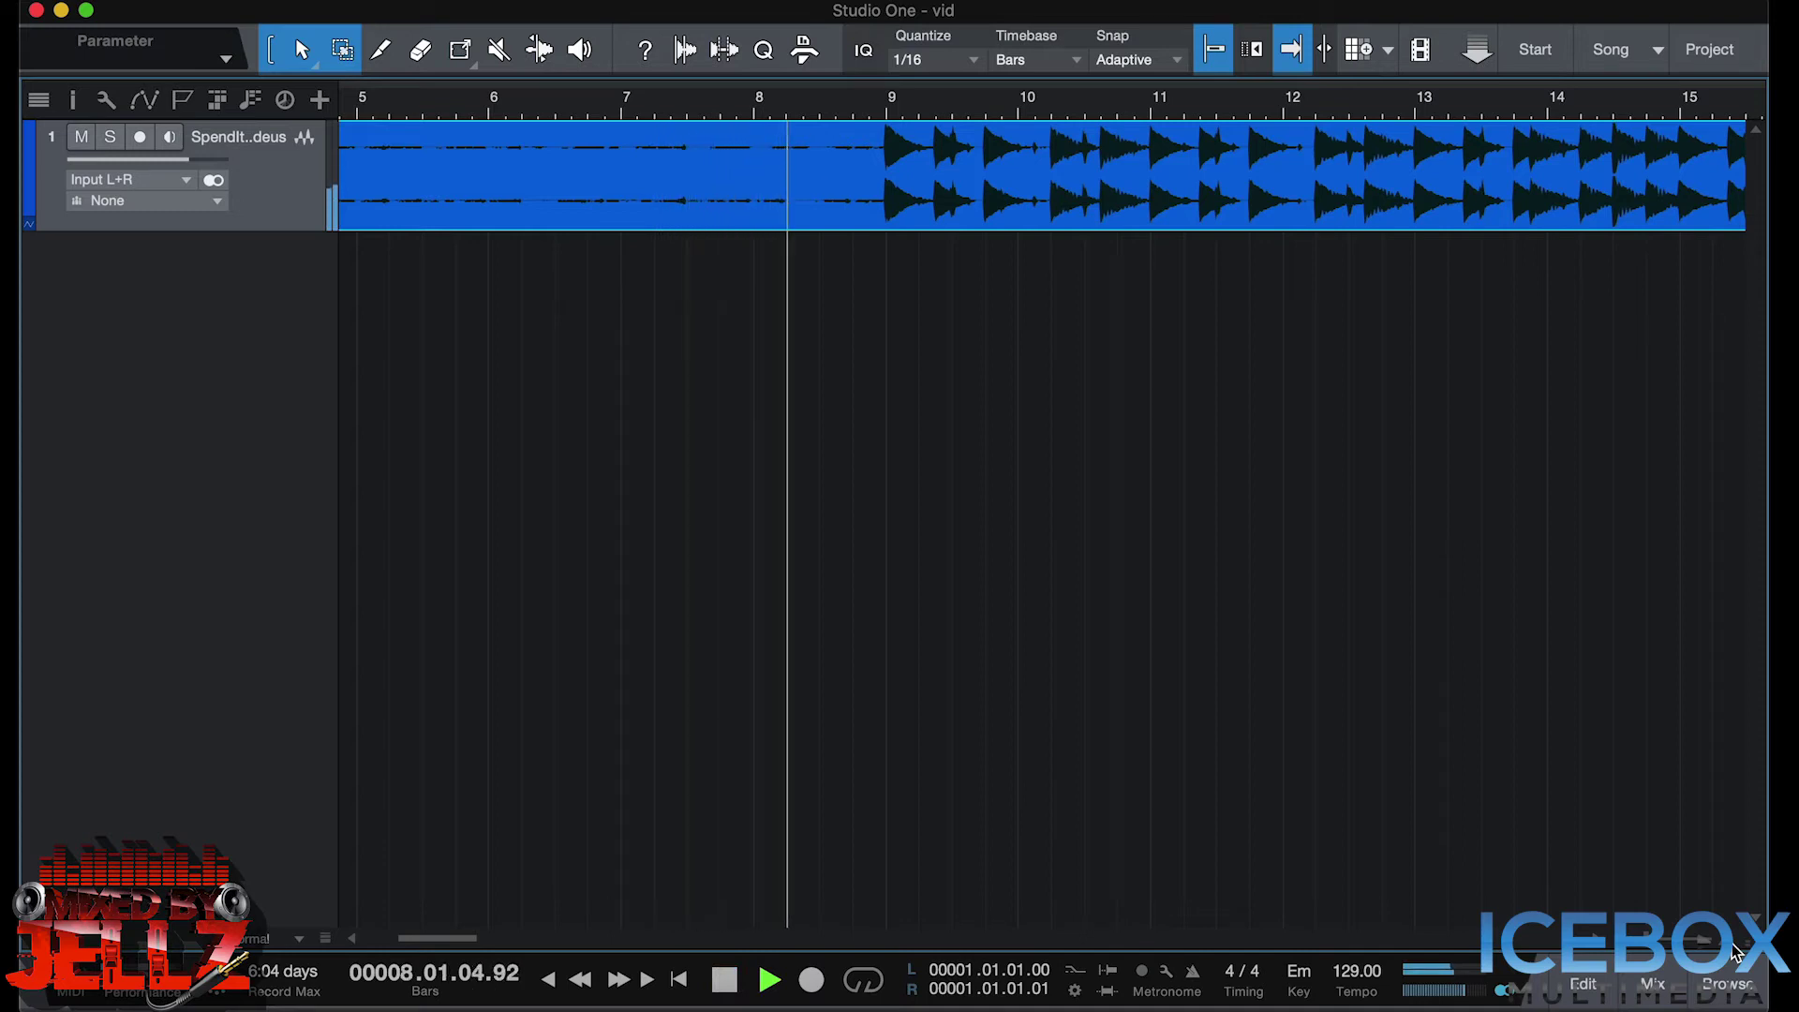
key(space)
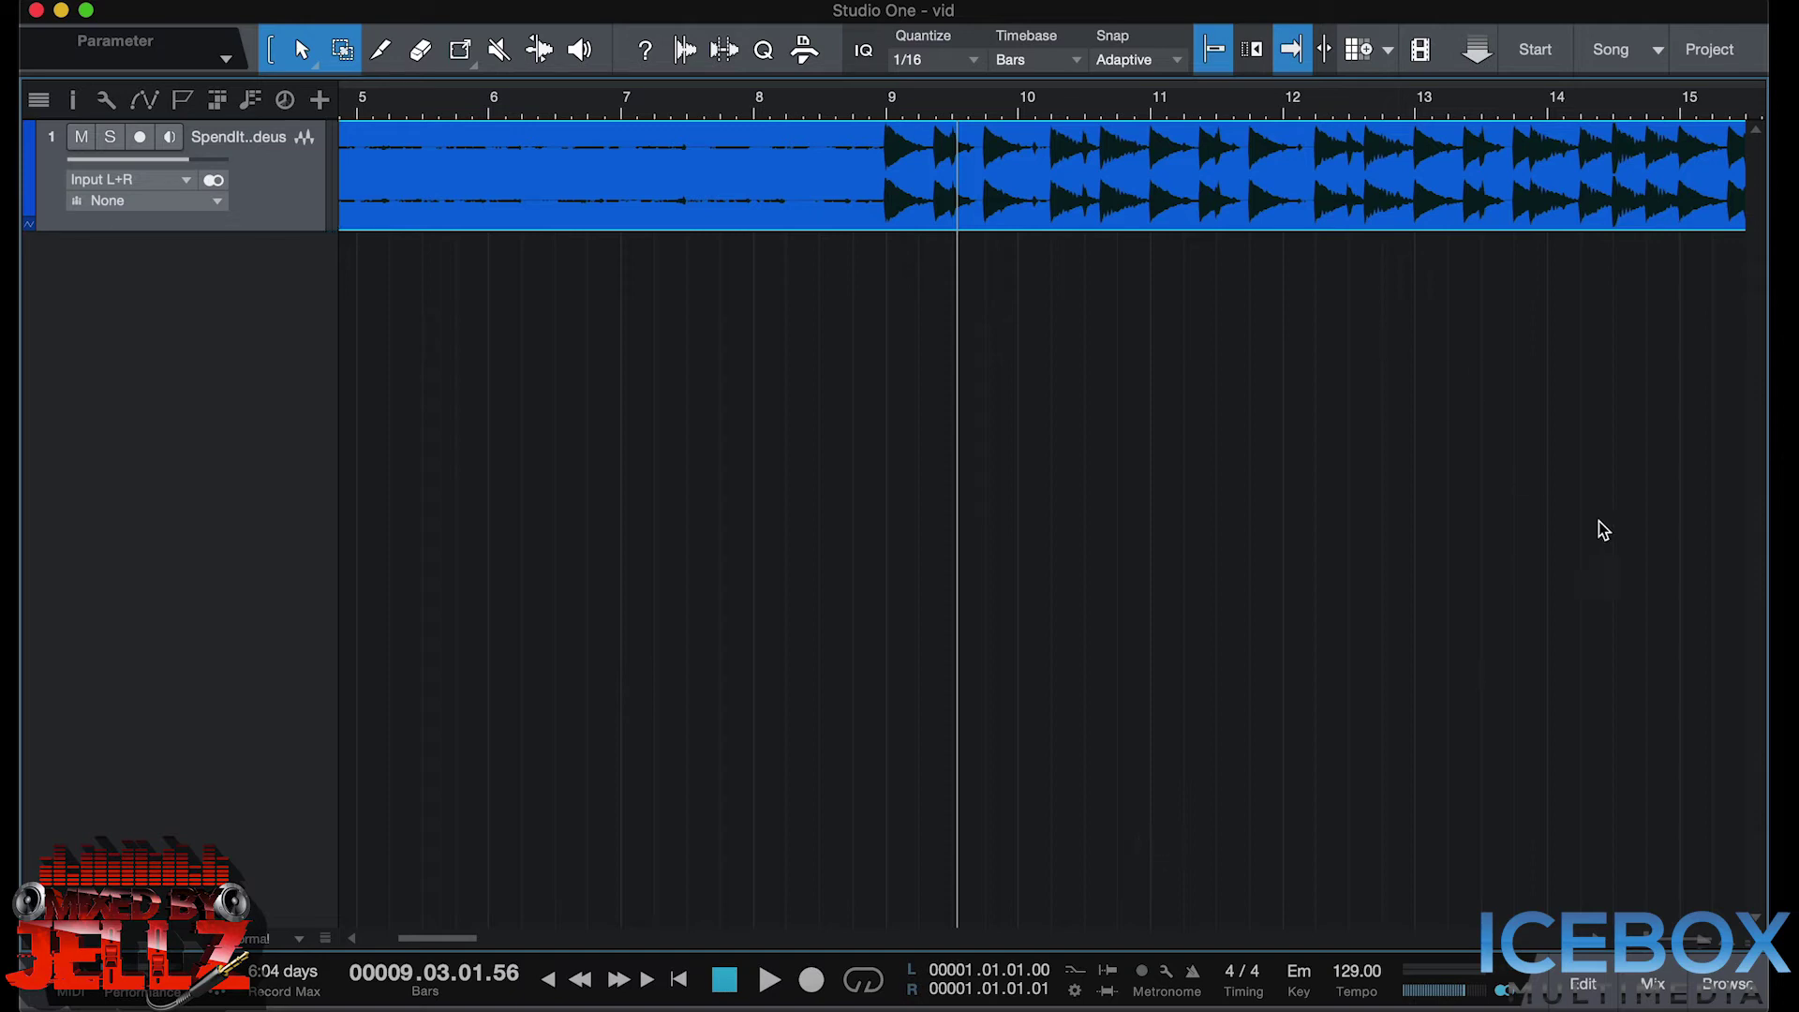
Step: Replay the song twice from within bar 7, first into bar 13 and again into bar 17, checking the hits against the grid
click(703, 107)
key(space)
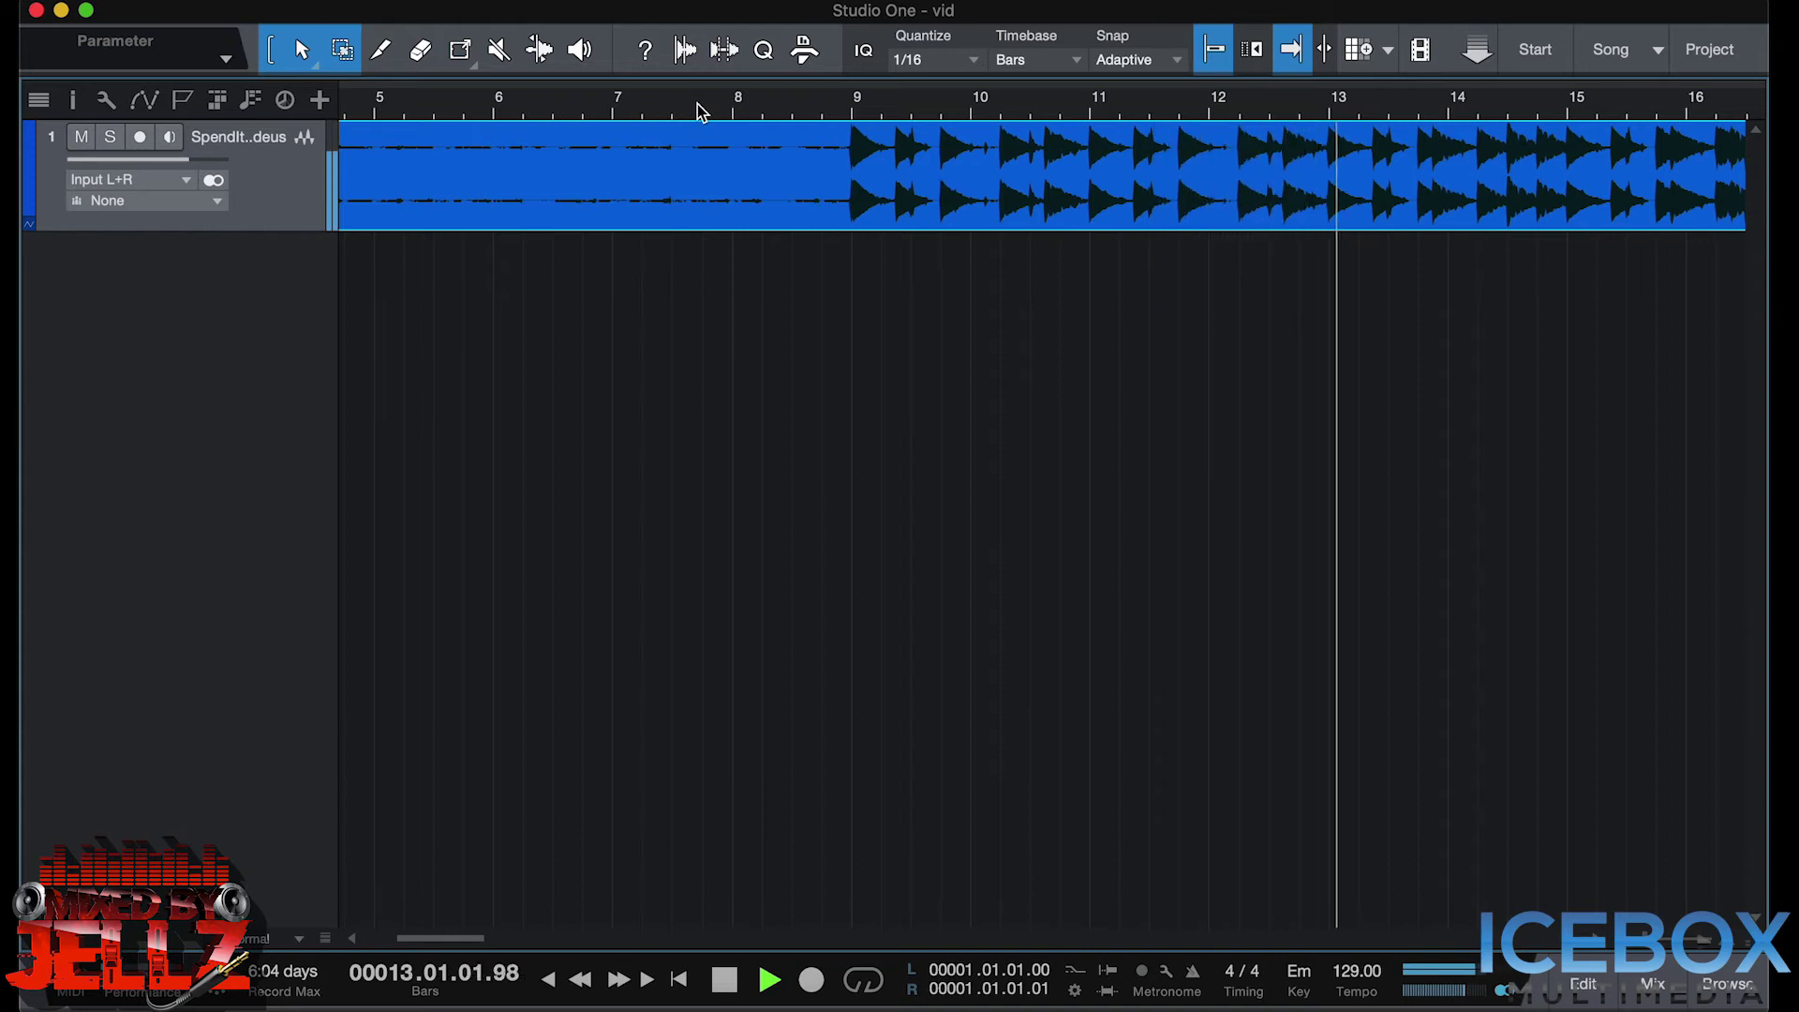
key(space)
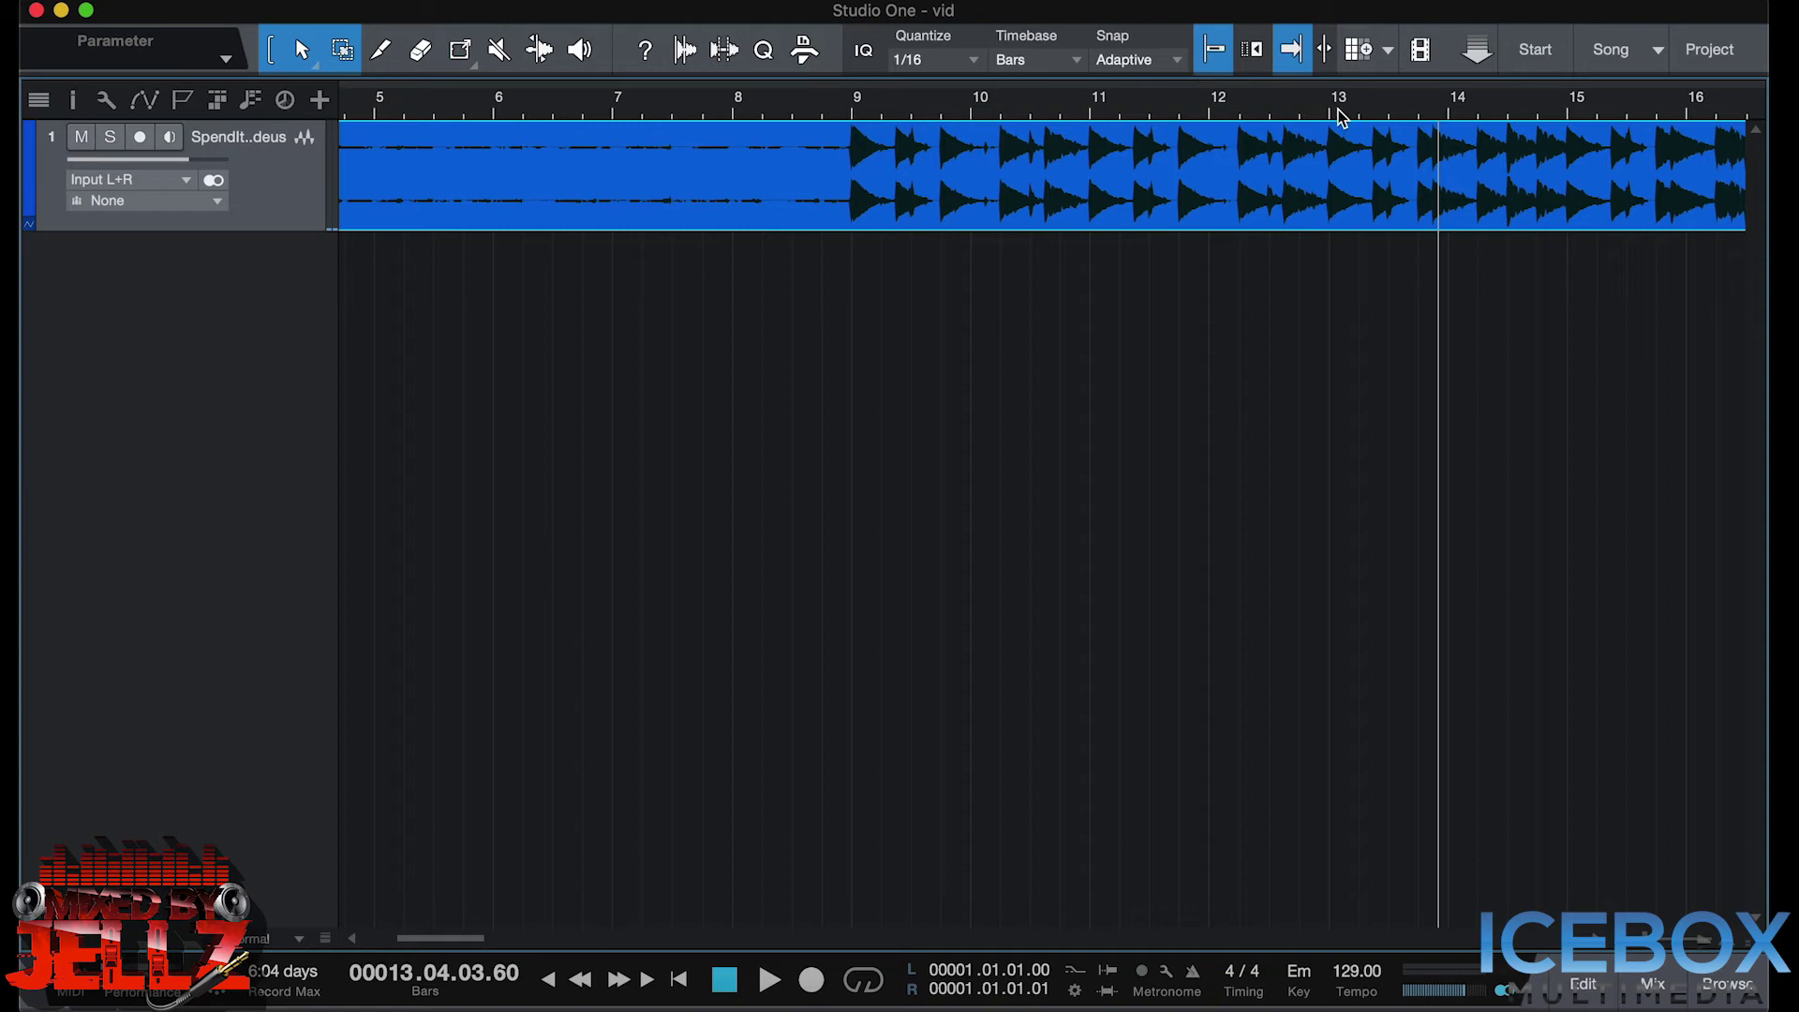
click(674, 109)
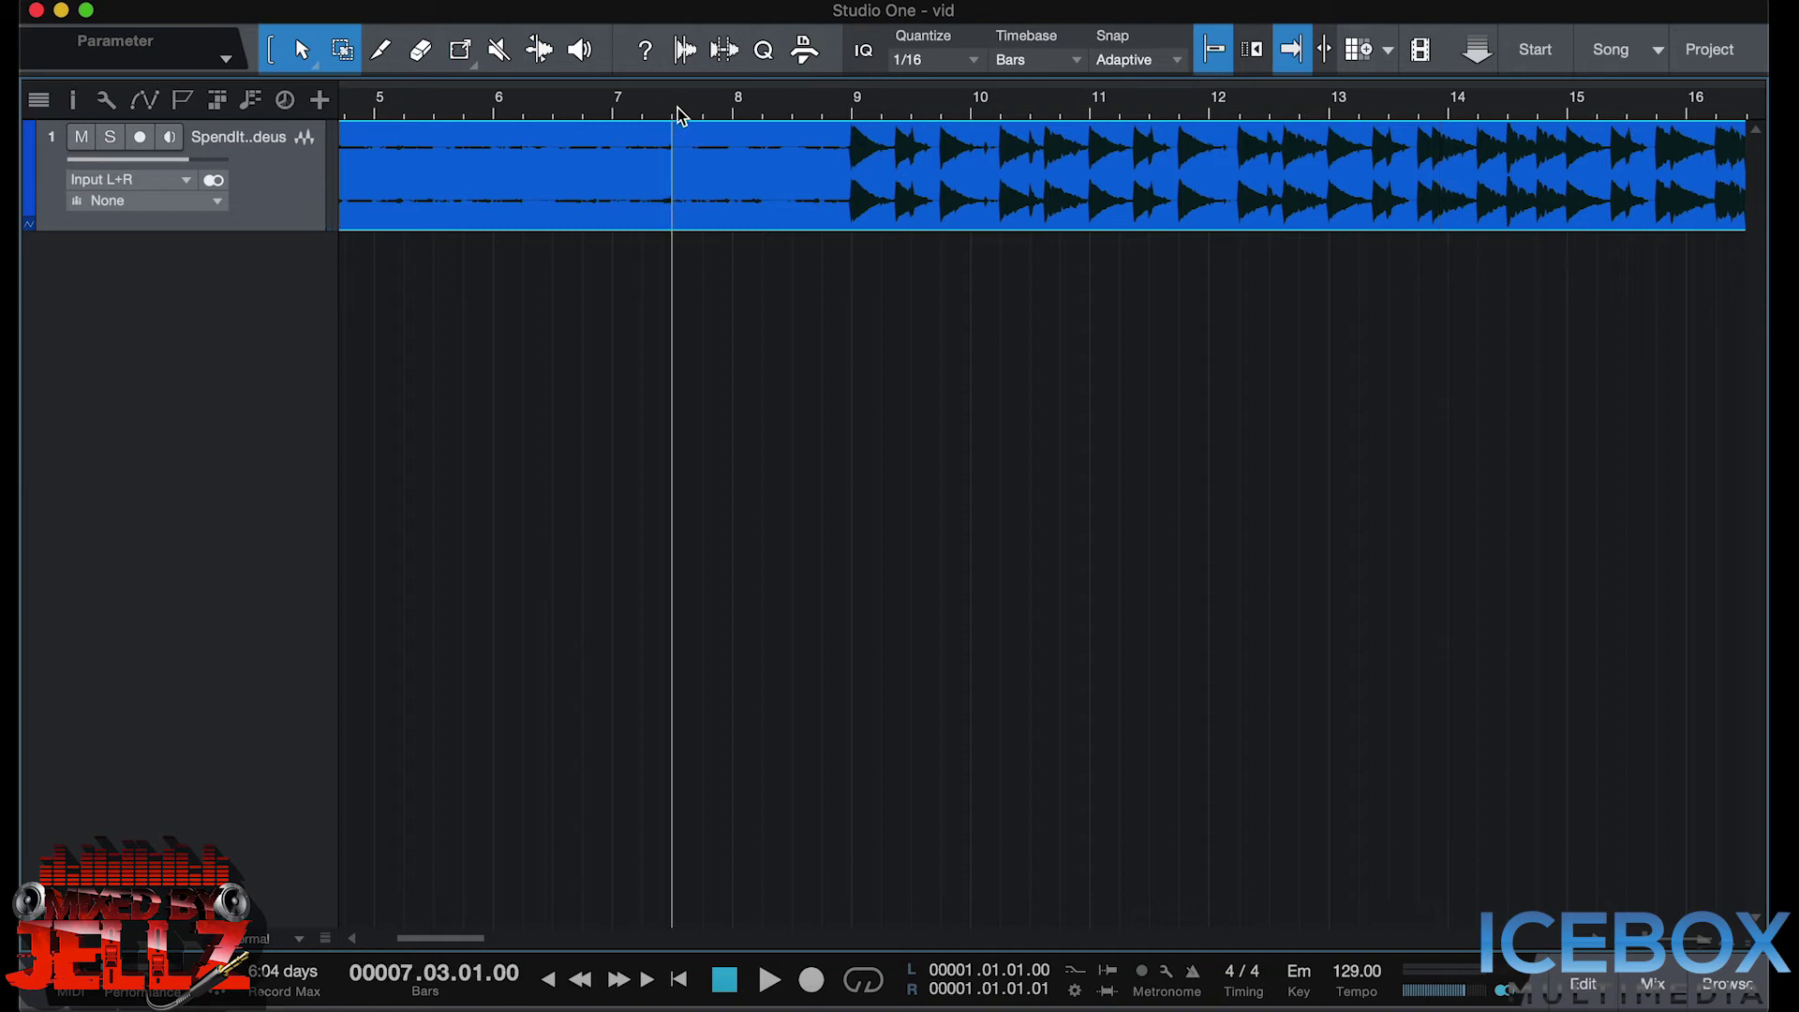
key(space)
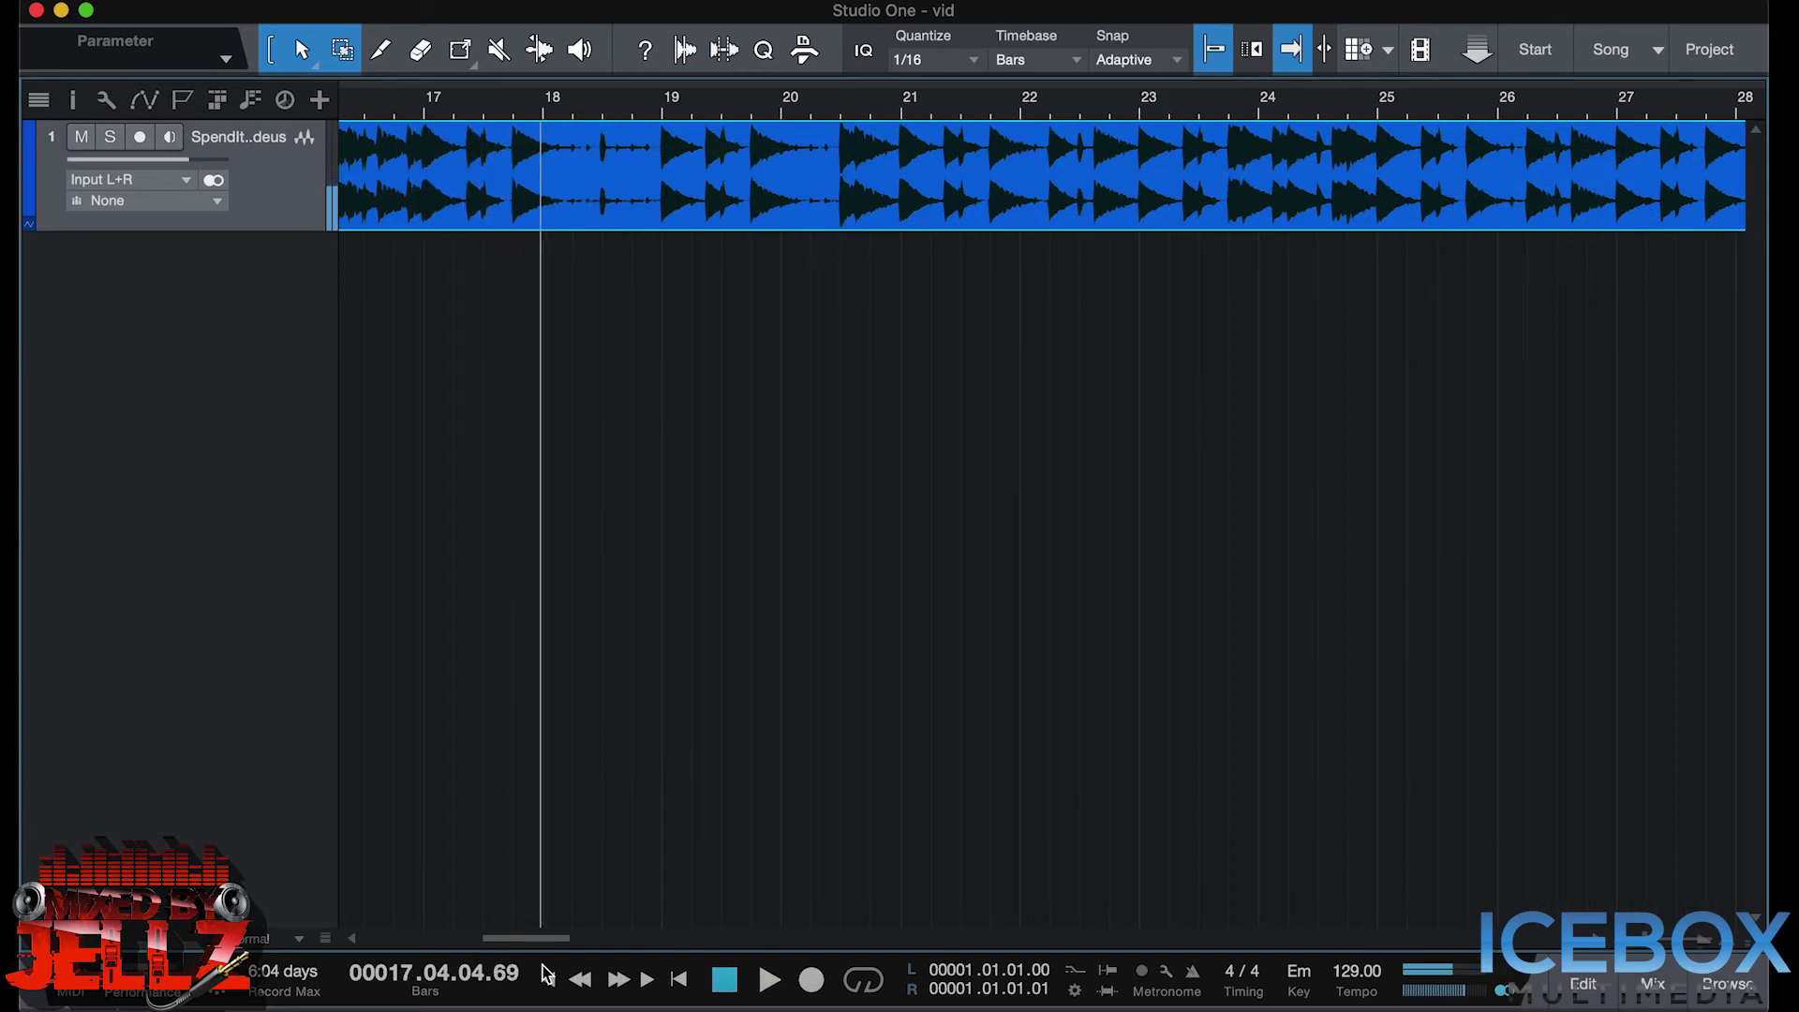
Step: Play a passage around bars 54 to 55 to check that the hits still follow the grid
drag(546, 939, 726, 940)
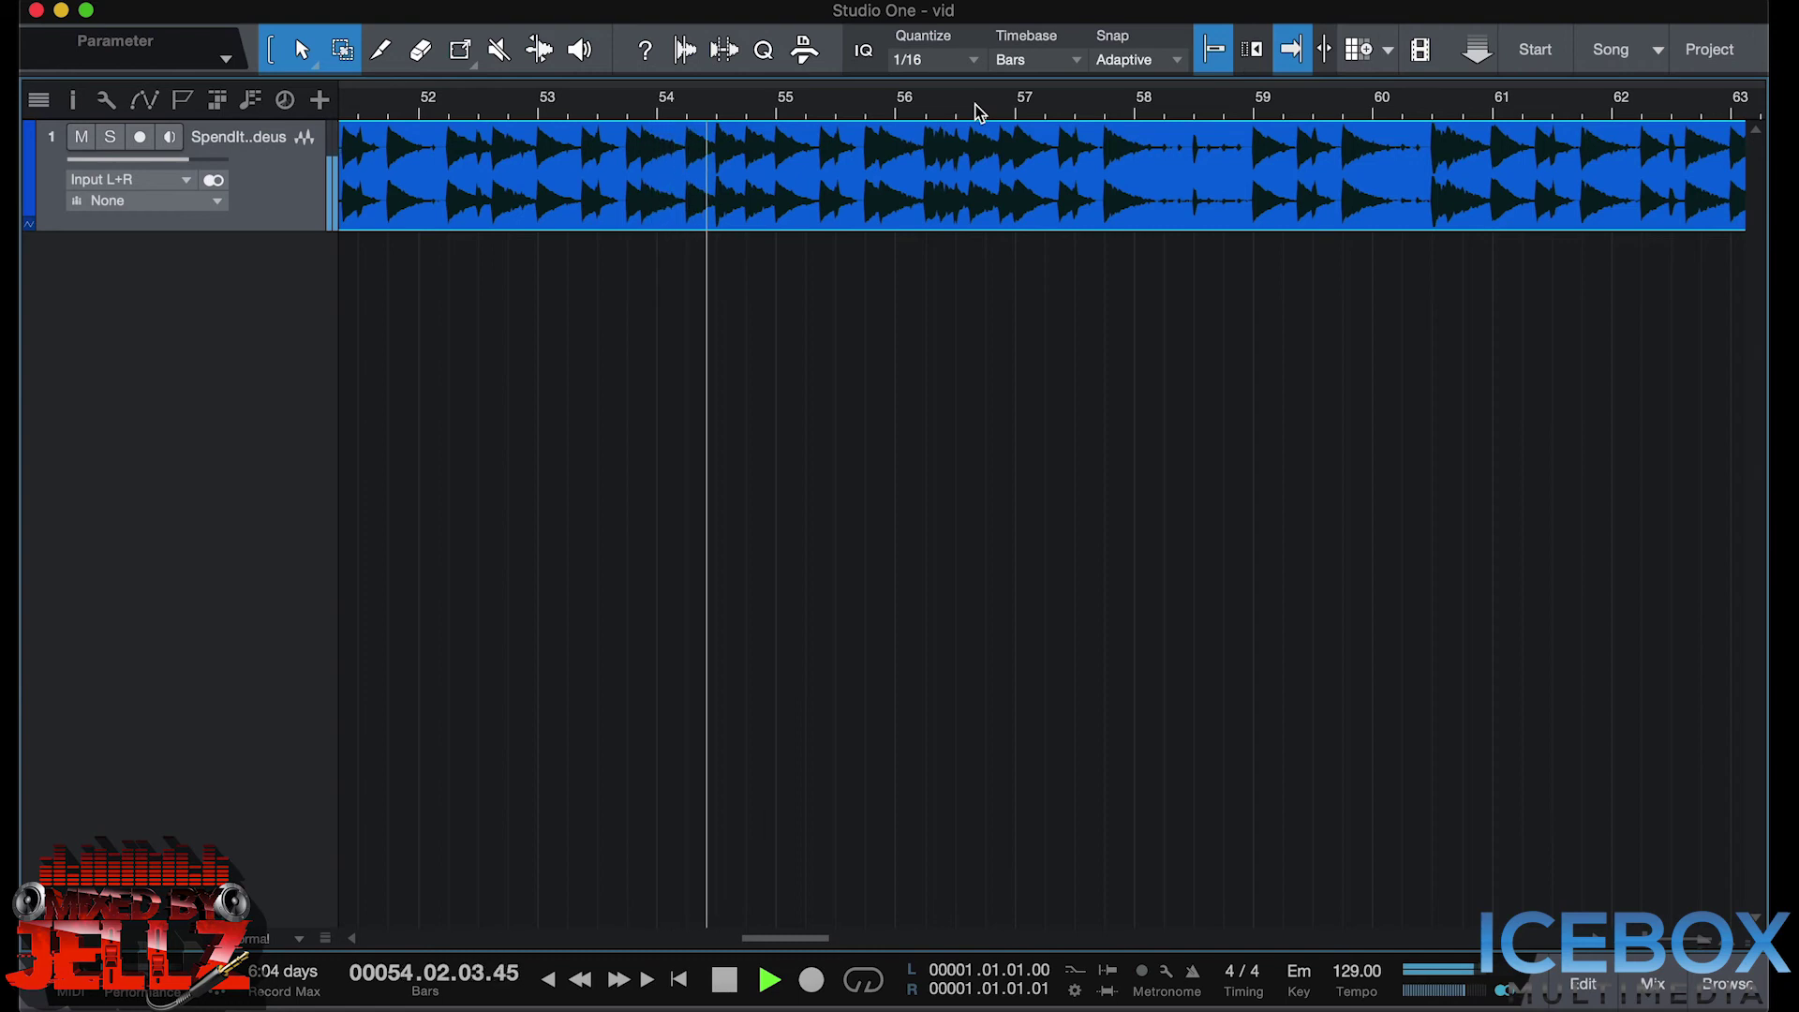
key(space)
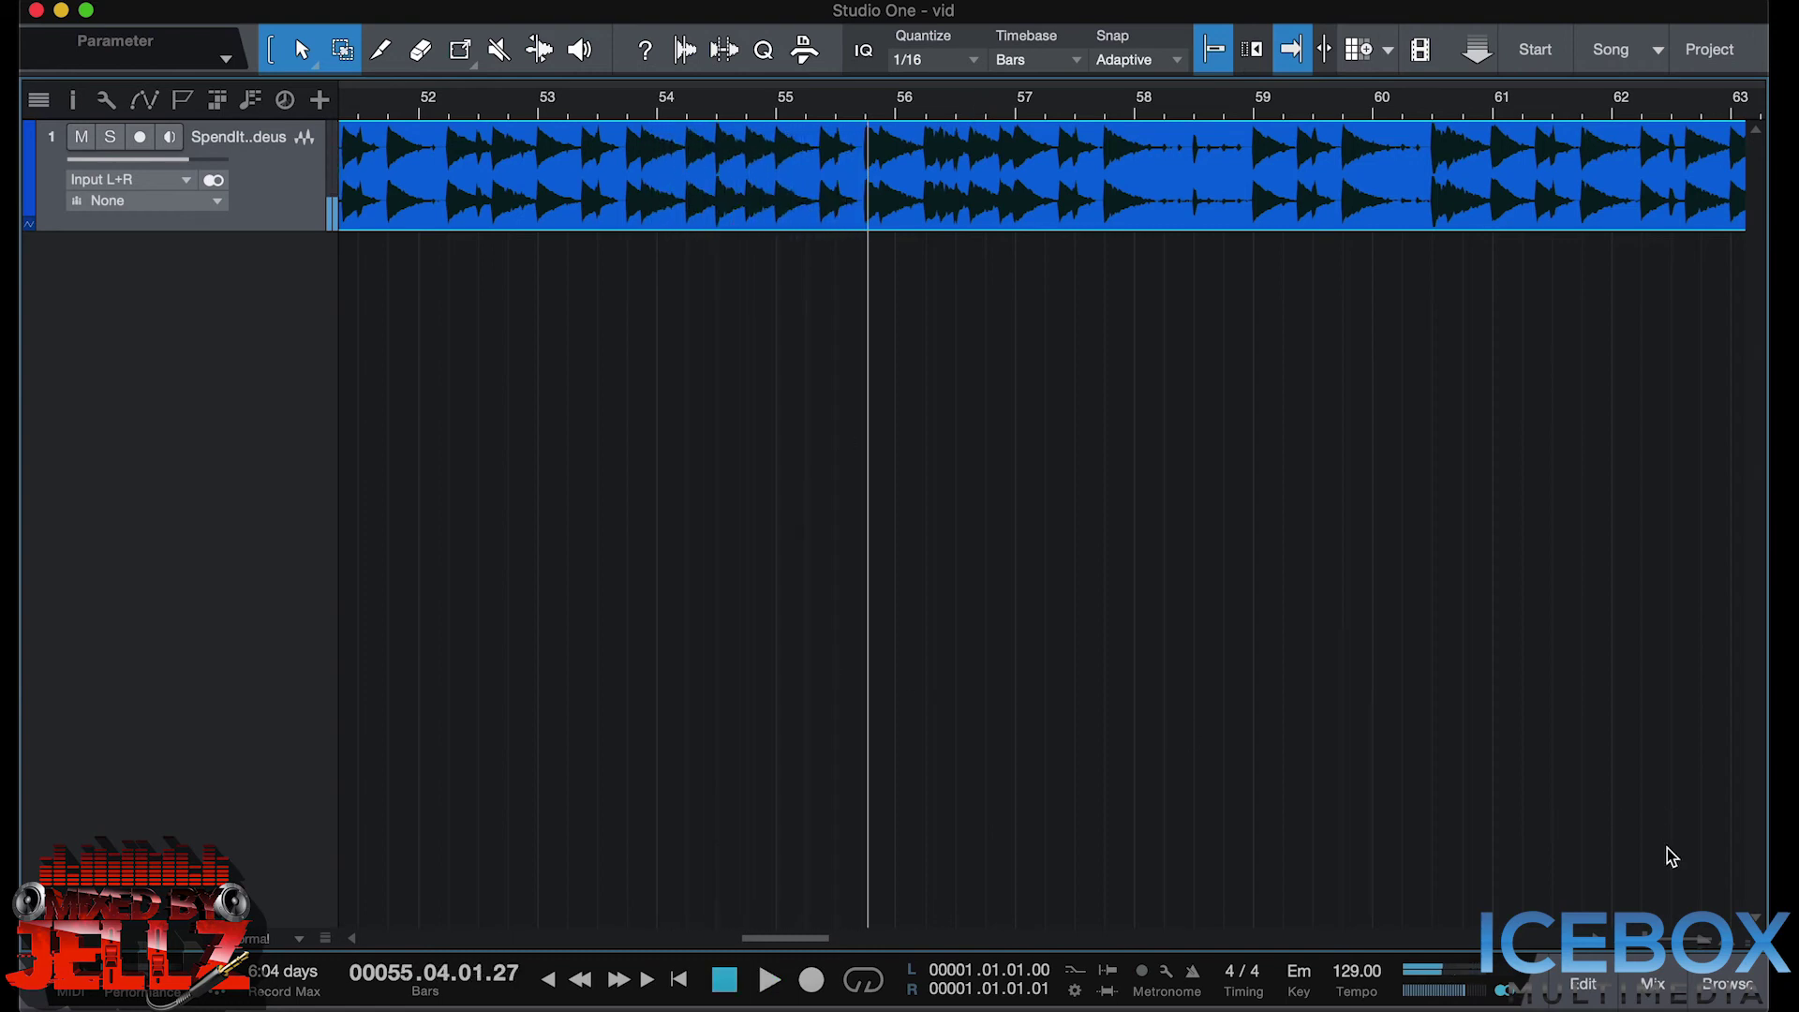
drag(1614, 940, 1608, 941)
drag(778, 943, 426, 937)
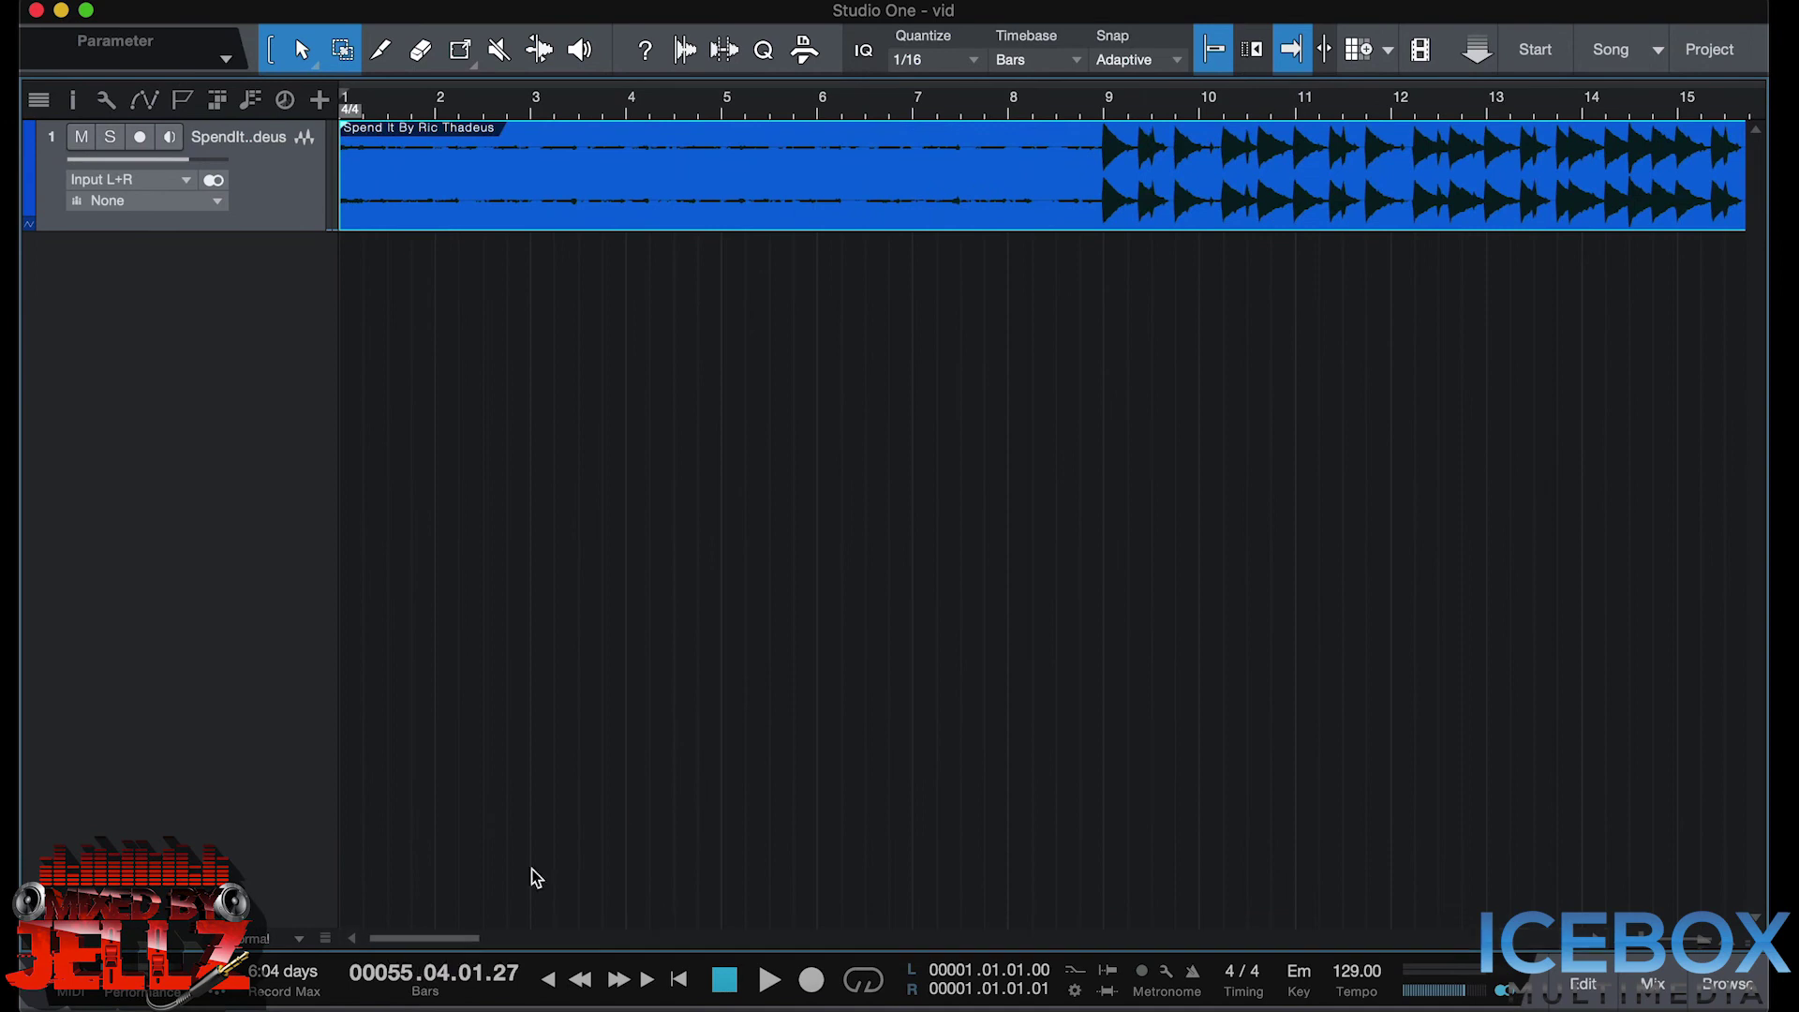